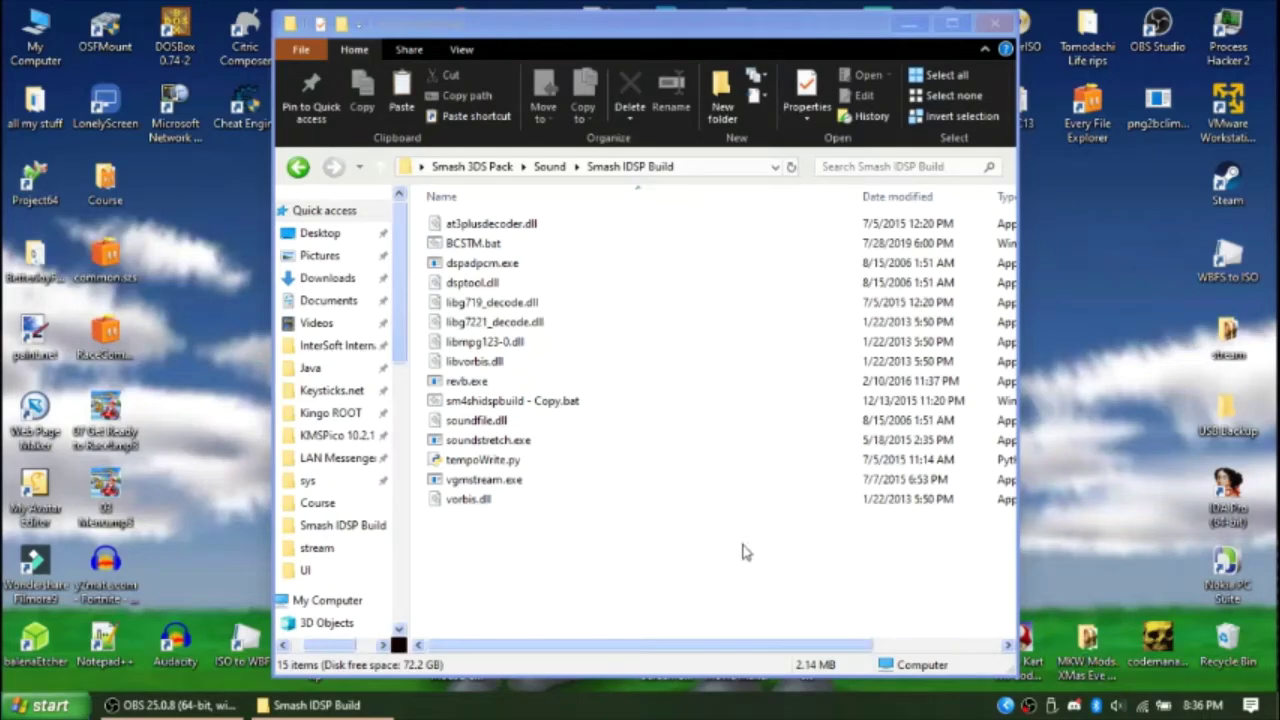
# Launch Audacity from the desktop with the Fortnite lobby track loaded.
pyautogui.click(478, 358)
pyautogui.click(175, 645)
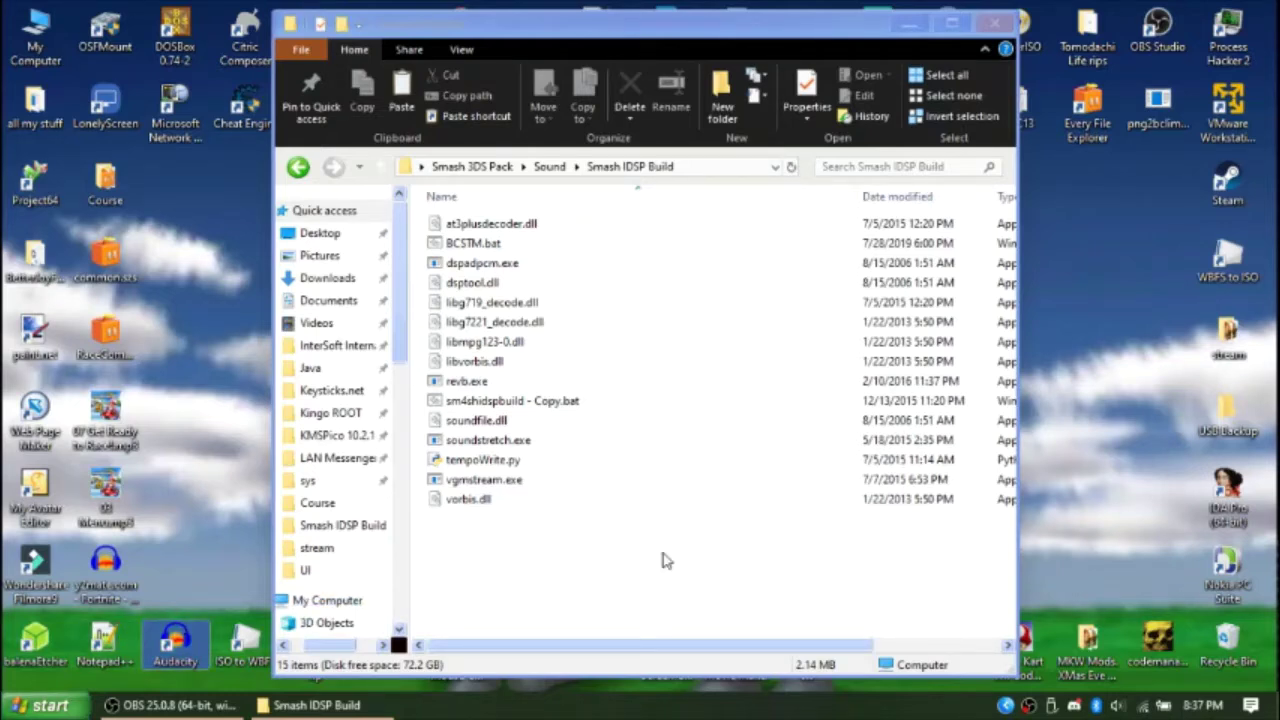
pyautogui.moveTo(666, 597); pyautogui.dragTo(576, 365)
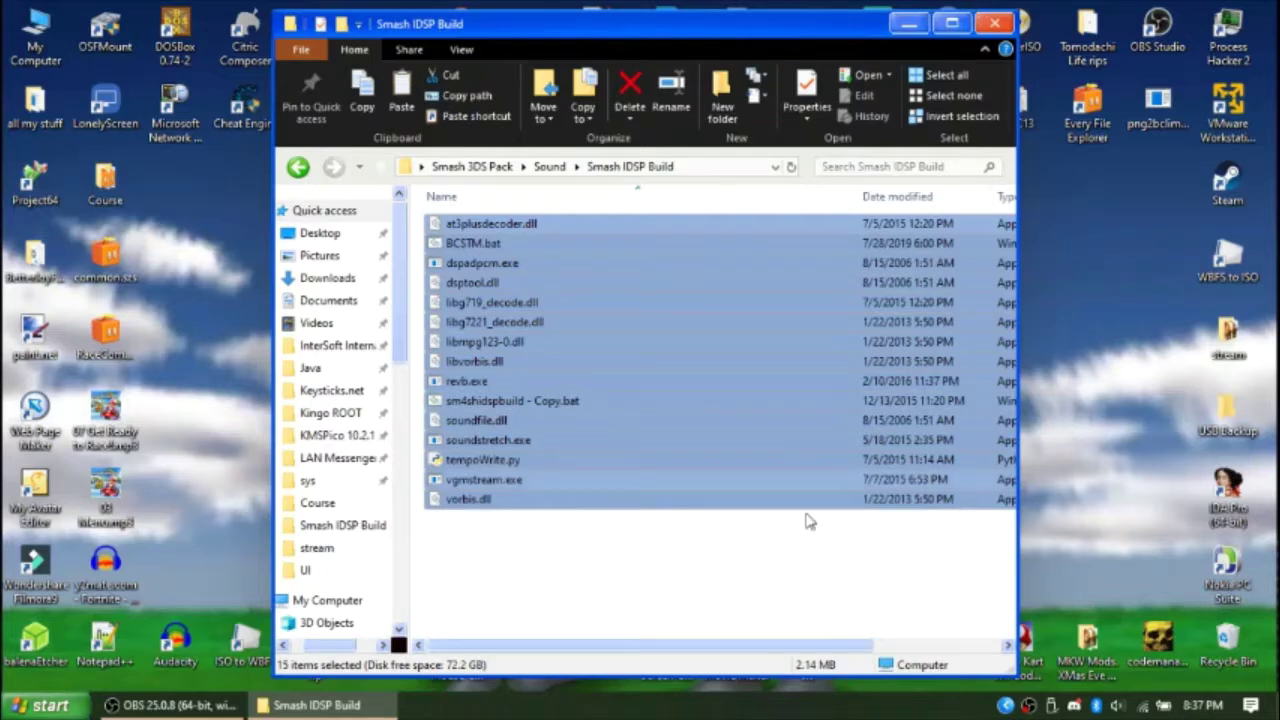
pyautogui.click(707, 600)
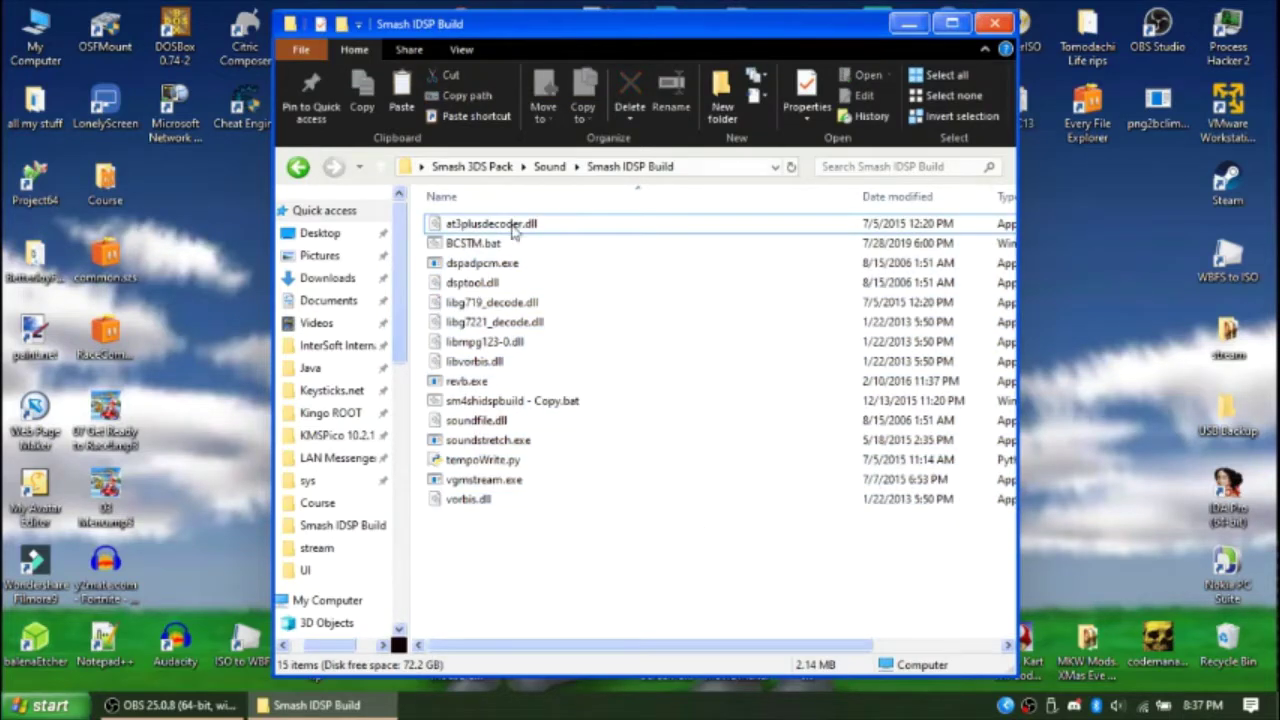
pyautogui.doubleClick(118, 567)
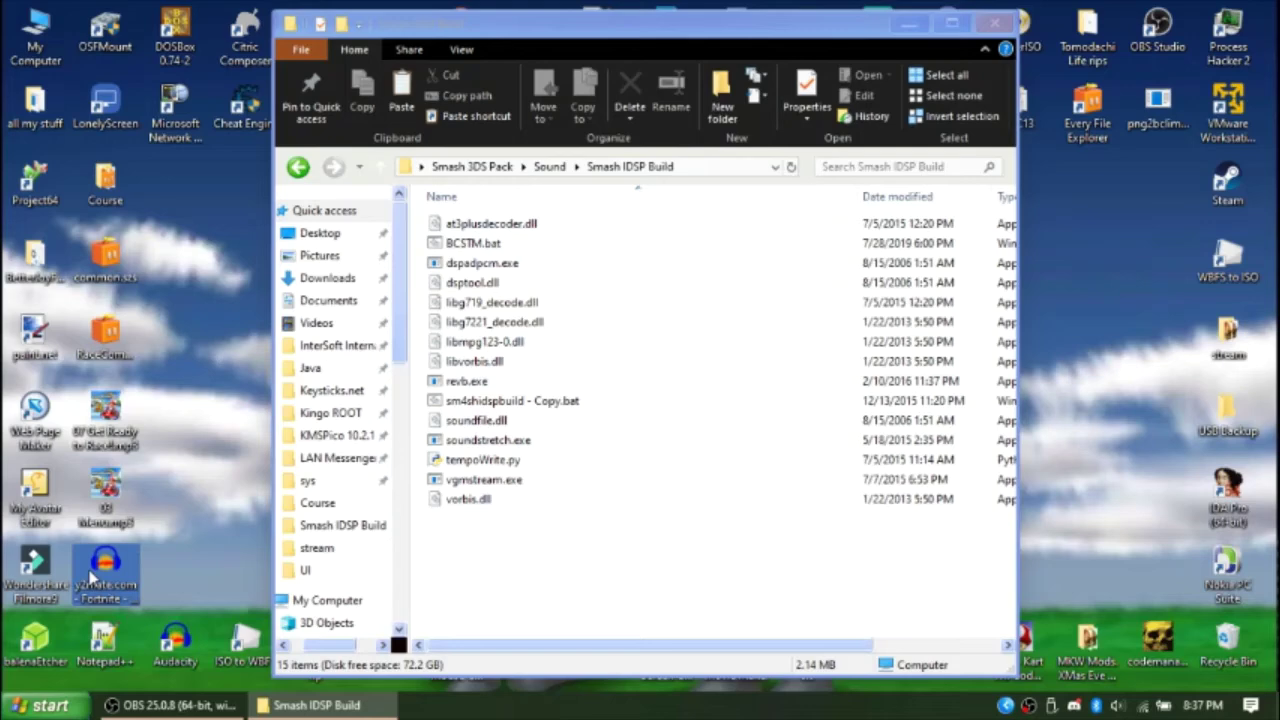
pyautogui.click(445, 625)
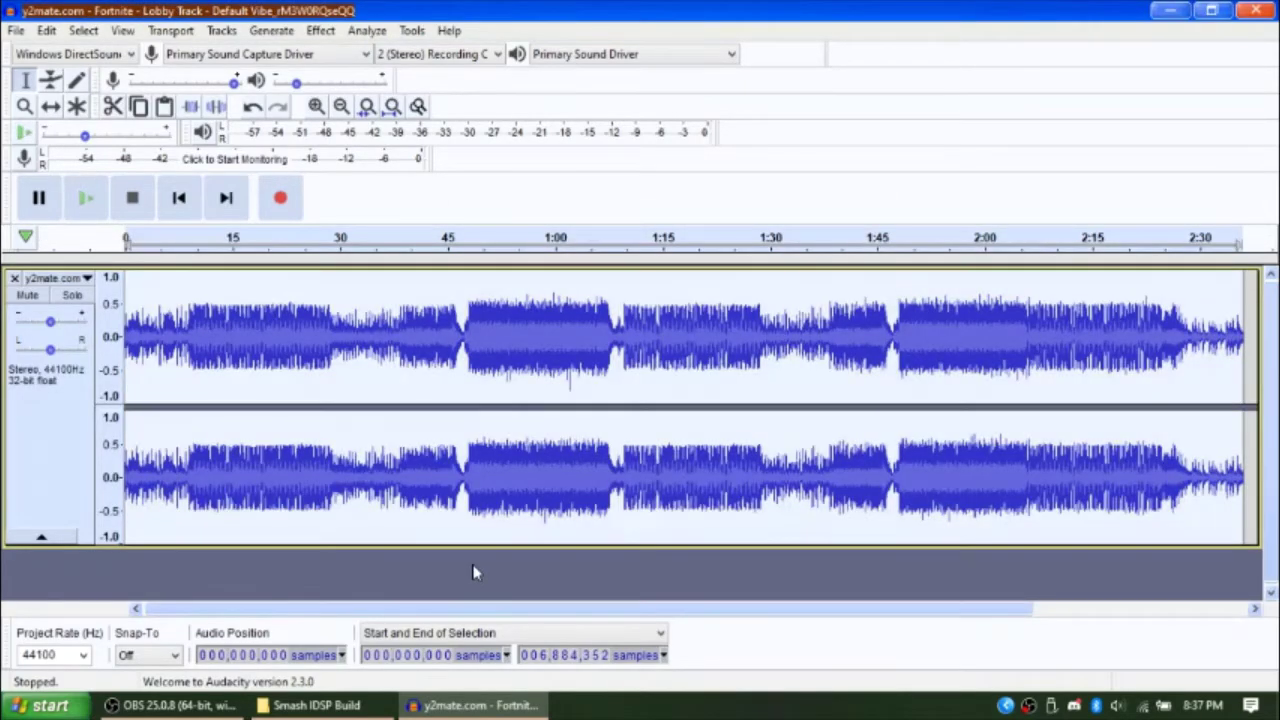
# Amplify the whole track by 6 dB.
pyautogui.click(366, 30)
pyautogui.moveTo(322, 30)
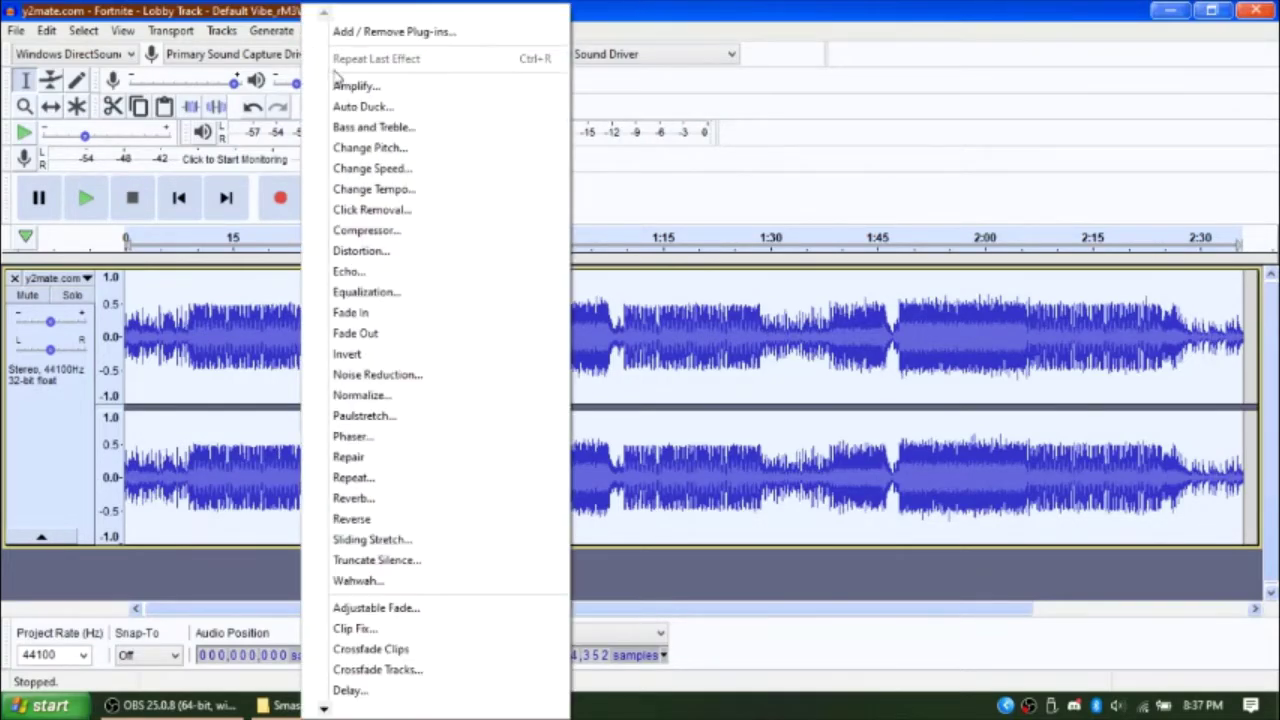
pyautogui.click(345, 88)
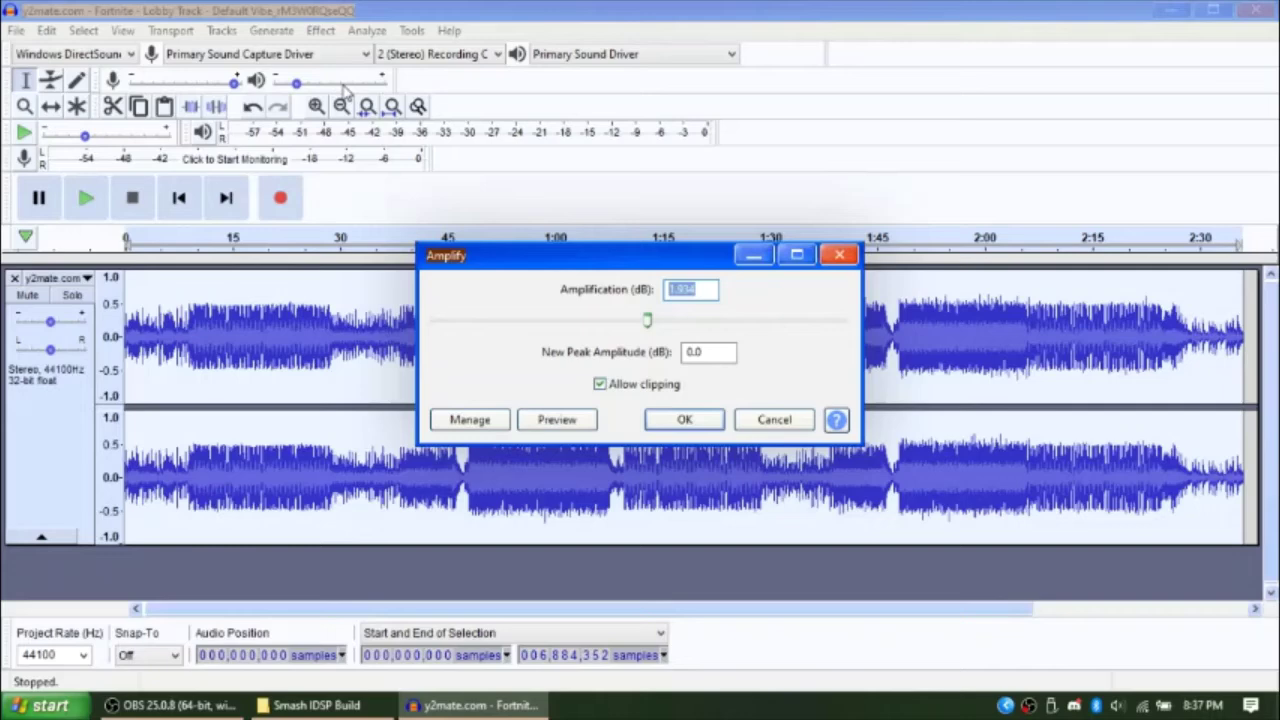
pyautogui.write('4')
pyautogui.press('BackSpace')
pyautogui.write('6')
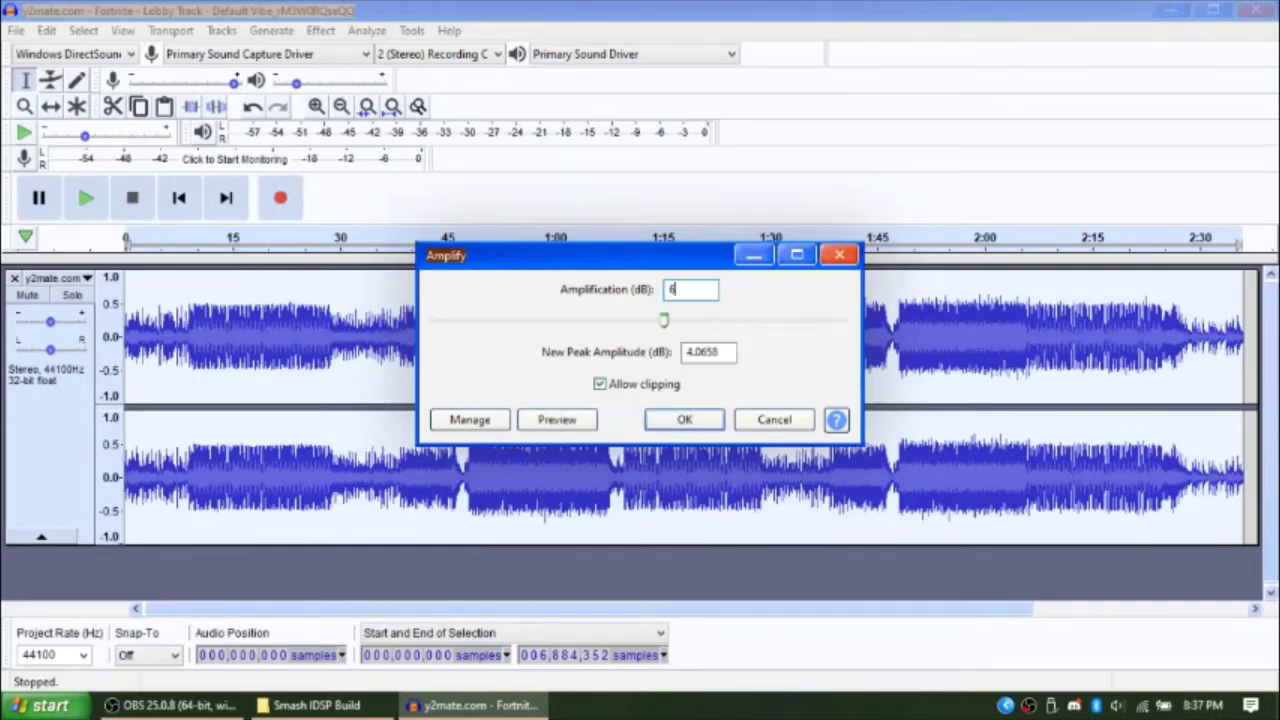
pyautogui.press('Return')
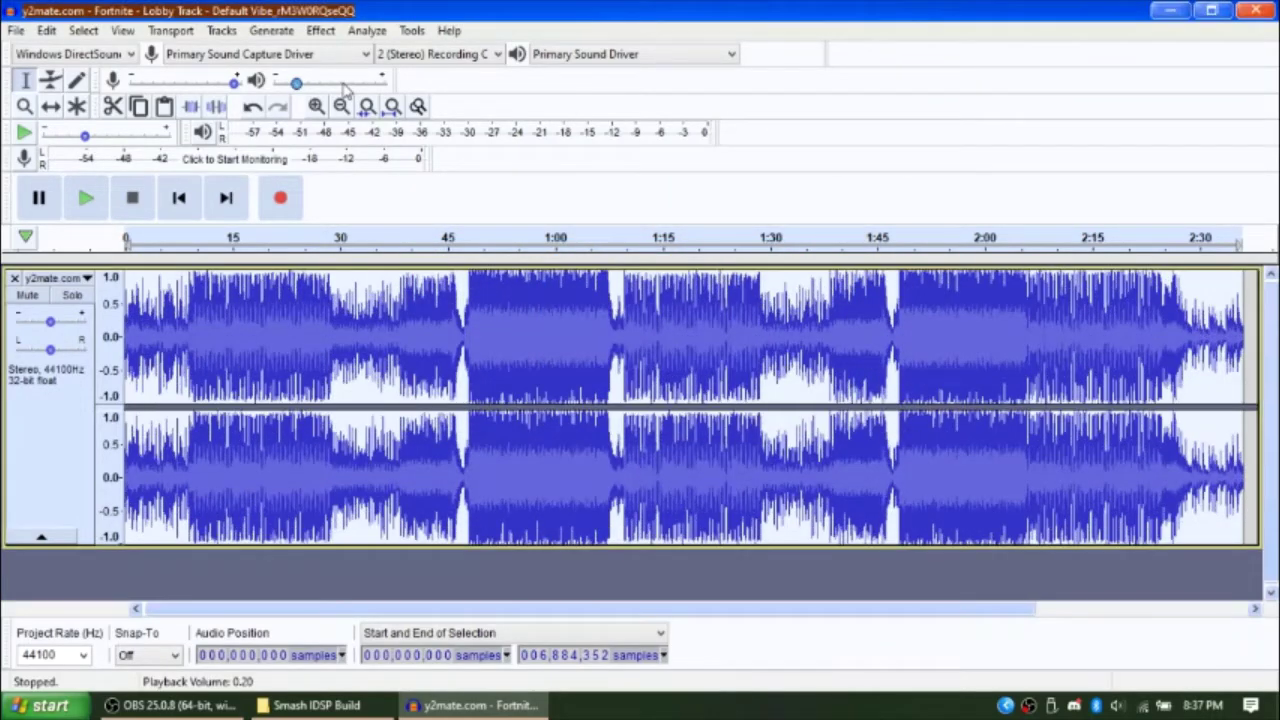
# Set the Import/Export preference to use a custom mix for exports.
pyautogui.click(46, 31)
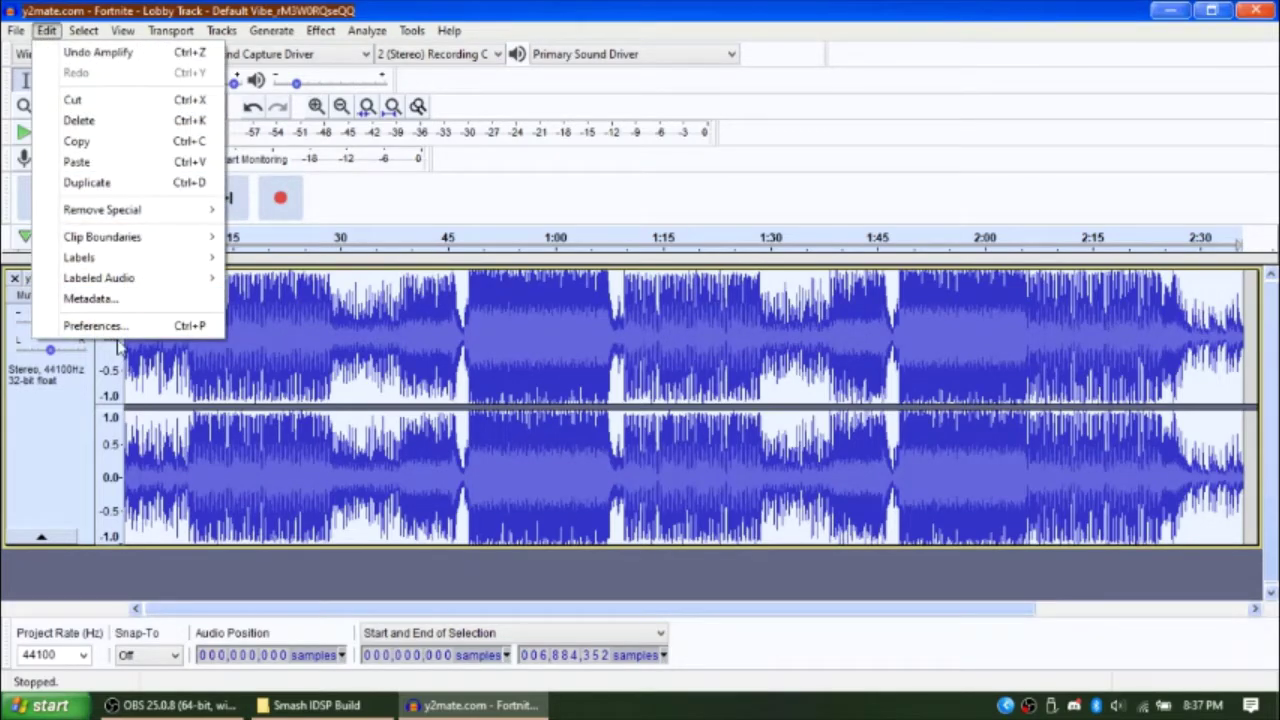
pyautogui.click(118, 345)
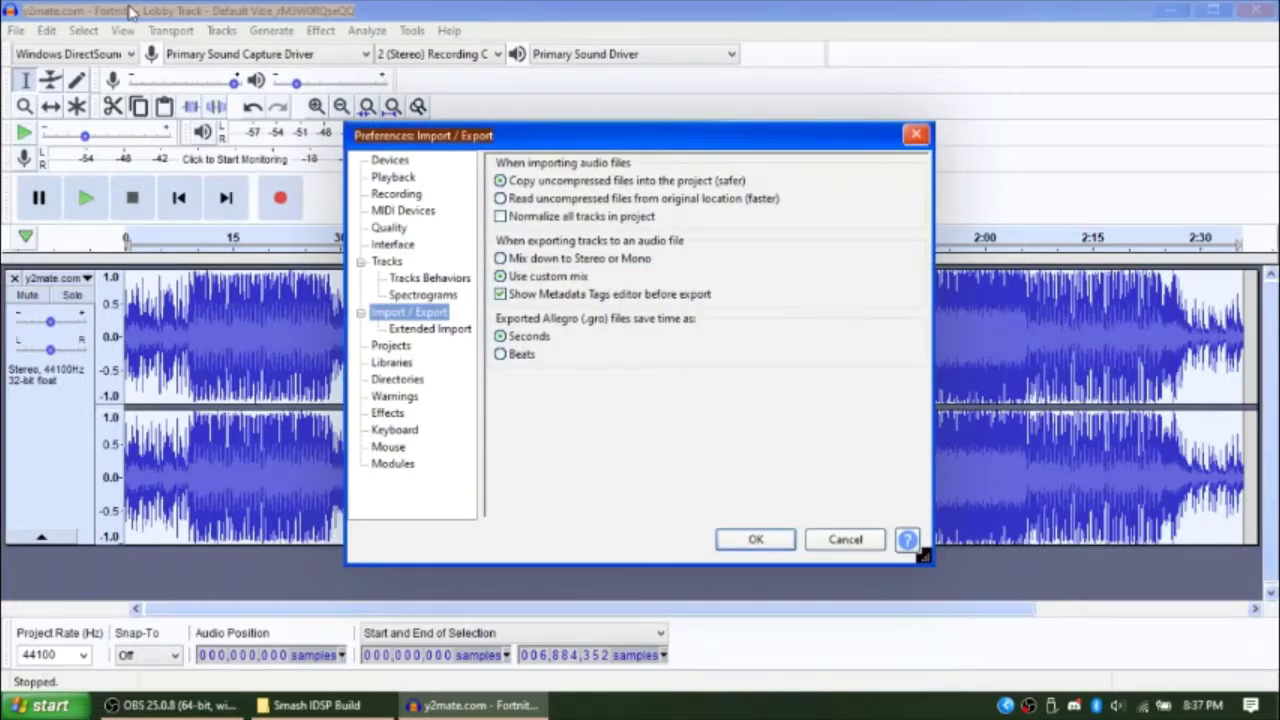
pyautogui.click(553, 282)
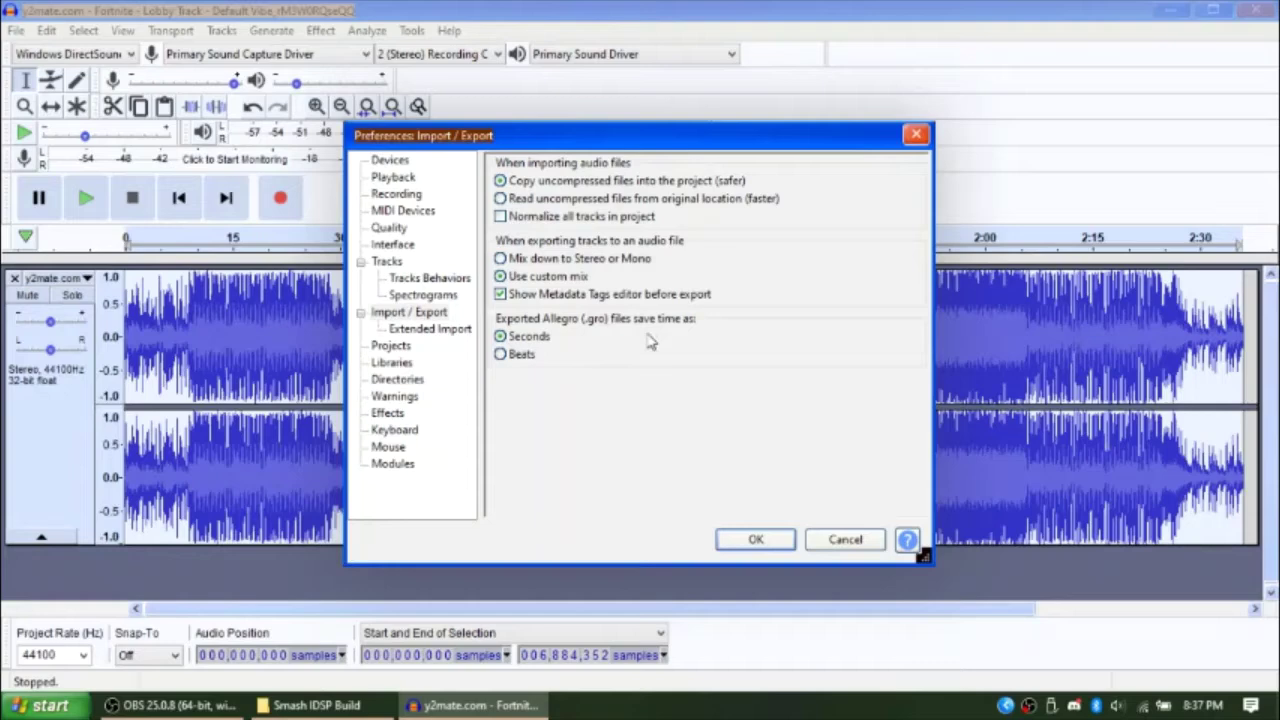
pyautogui.click(752, 545)
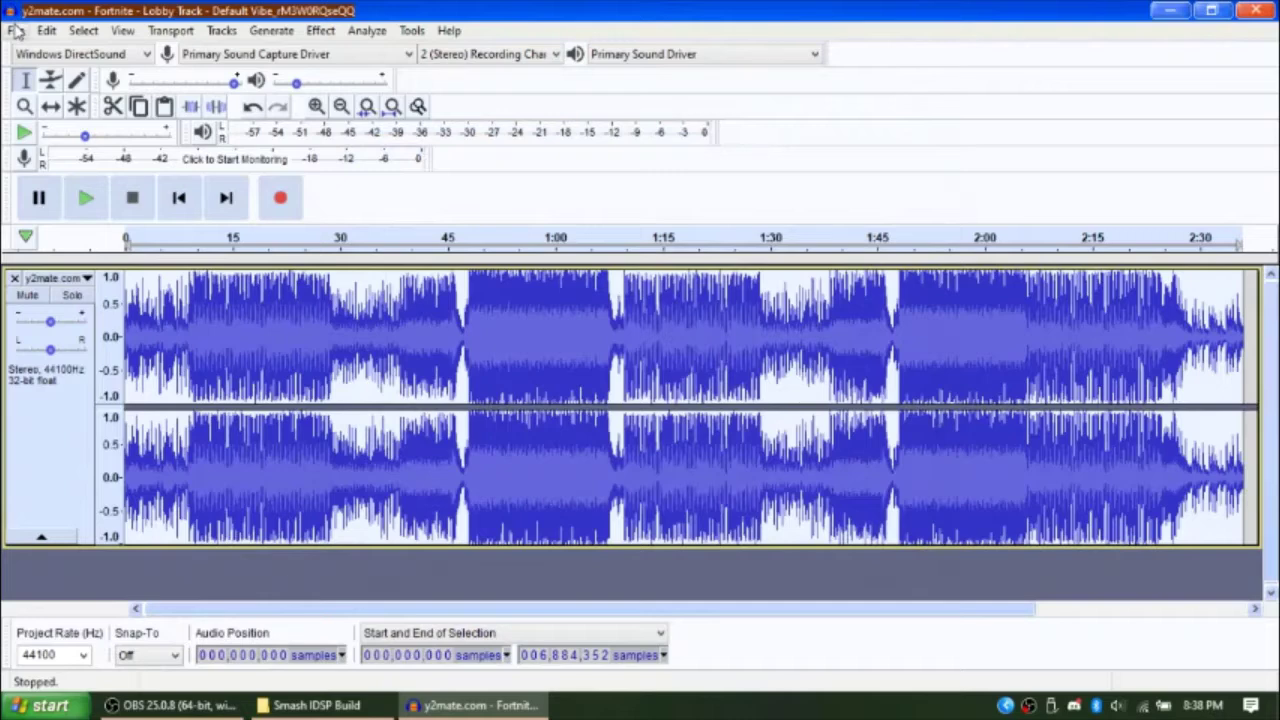
# Start an OGG export of the track into the Smash IDSP Build folder.
pyautogui.click(15, 30)
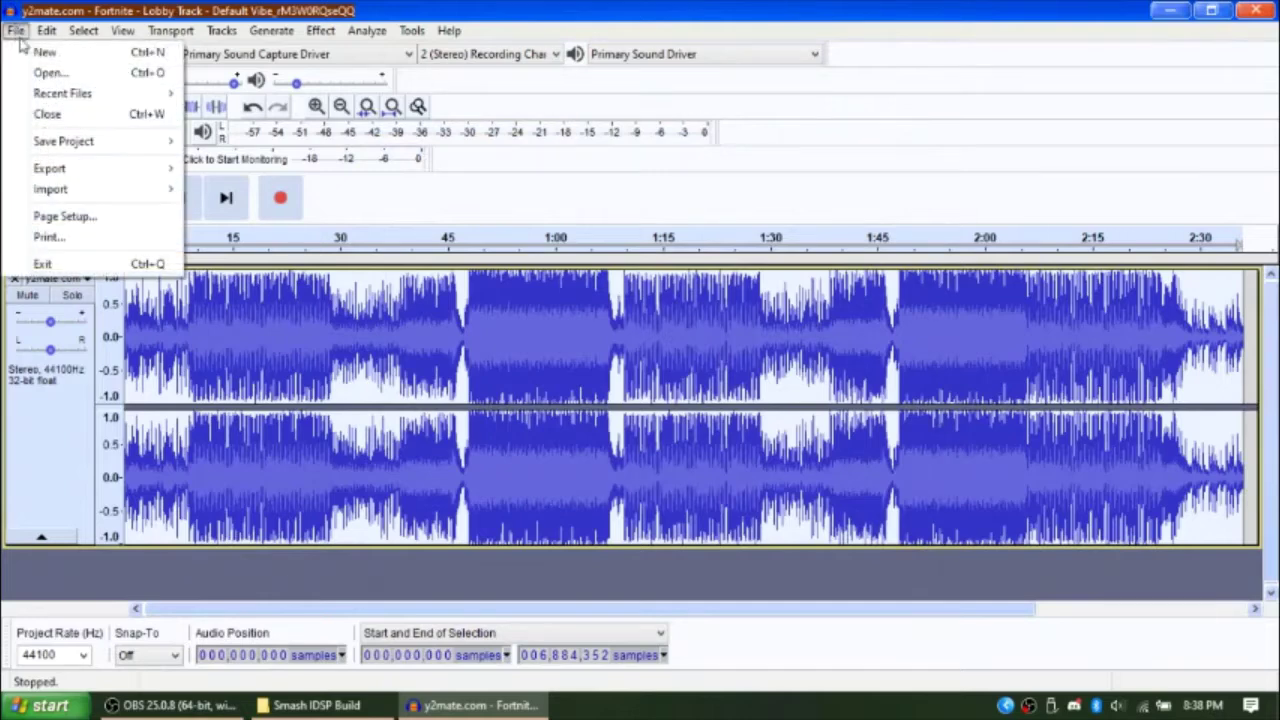
pyautogui.moveTo(57, 169)
pyautogui.click(285, 220)
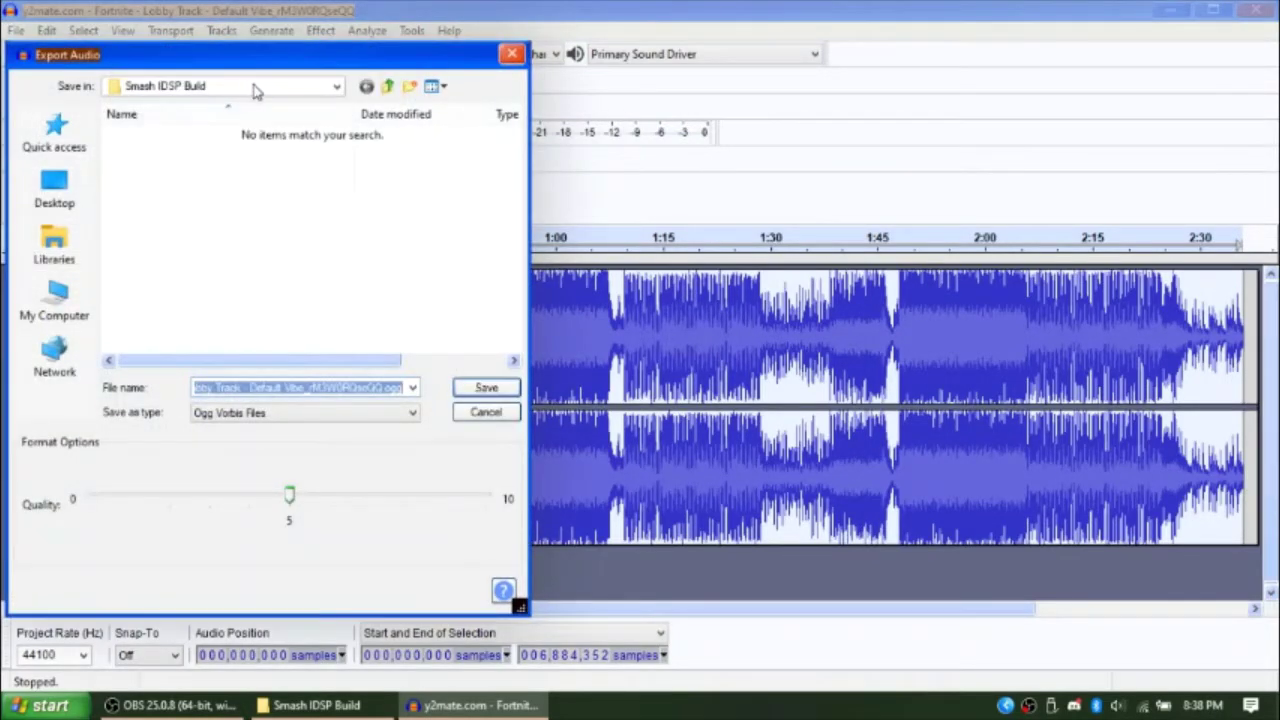
pyautogui.click(316, 705)
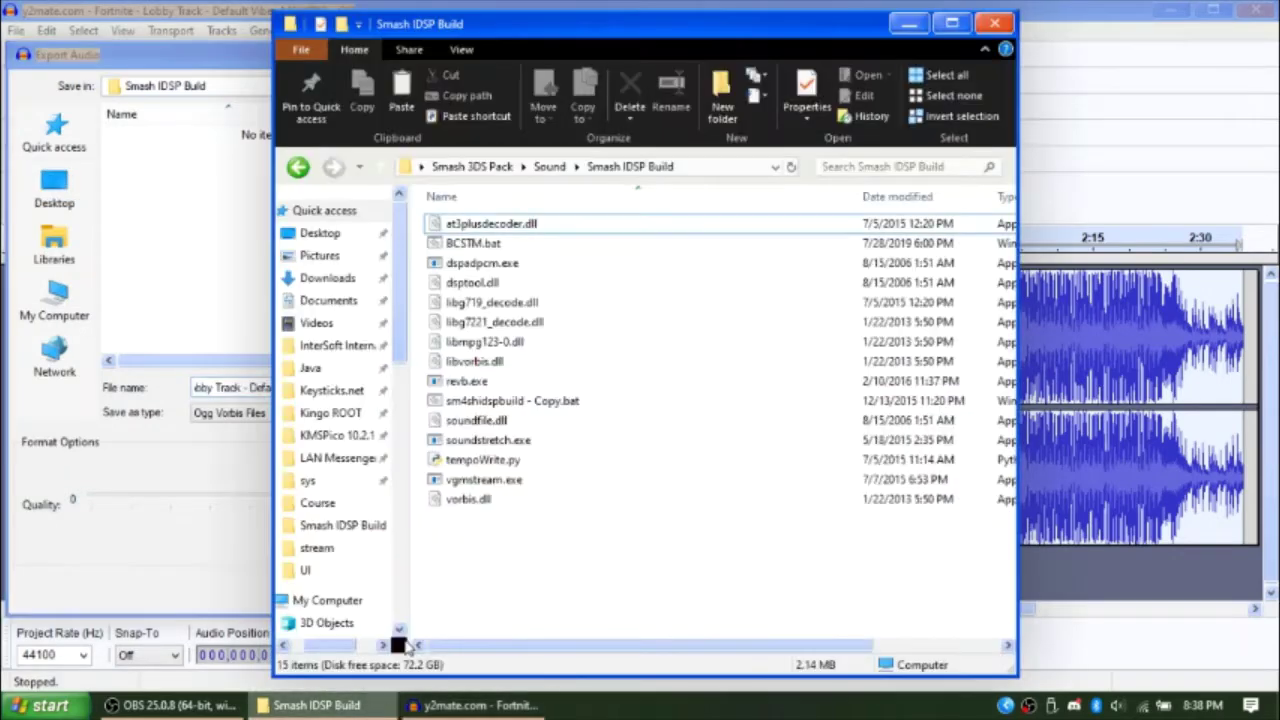
pyautogui.click(193, 256)
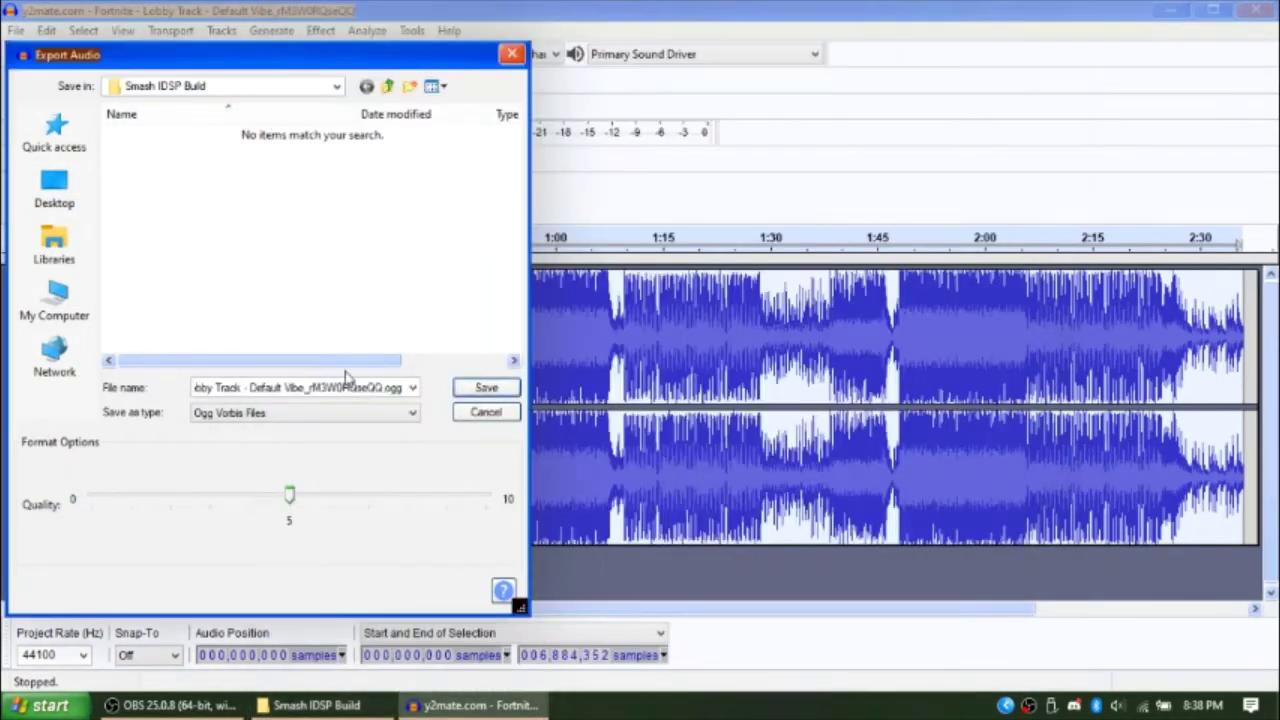
# Save the OGG export, raise output to 6 channels, and route the left track to Channels 2–6.
pyautogui.click(484, 387)
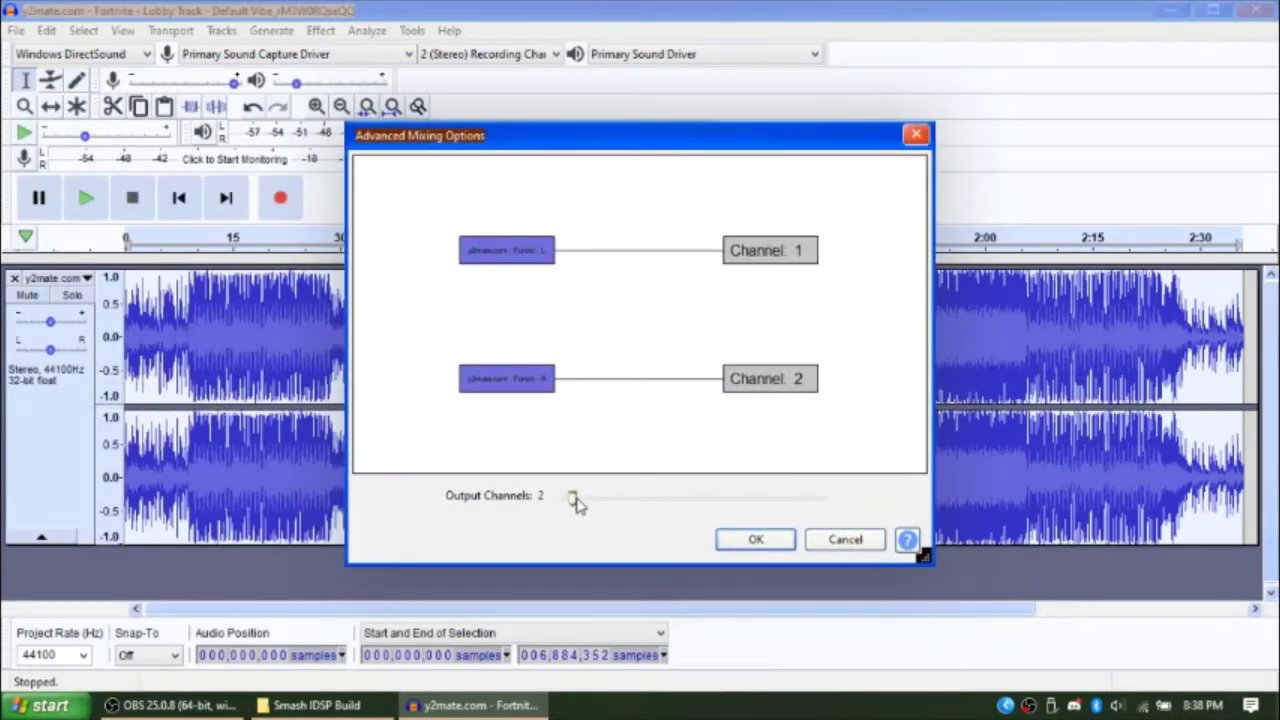
pyautogui.moveTo(576, 500); pyautogui.dragTo(612, 505)
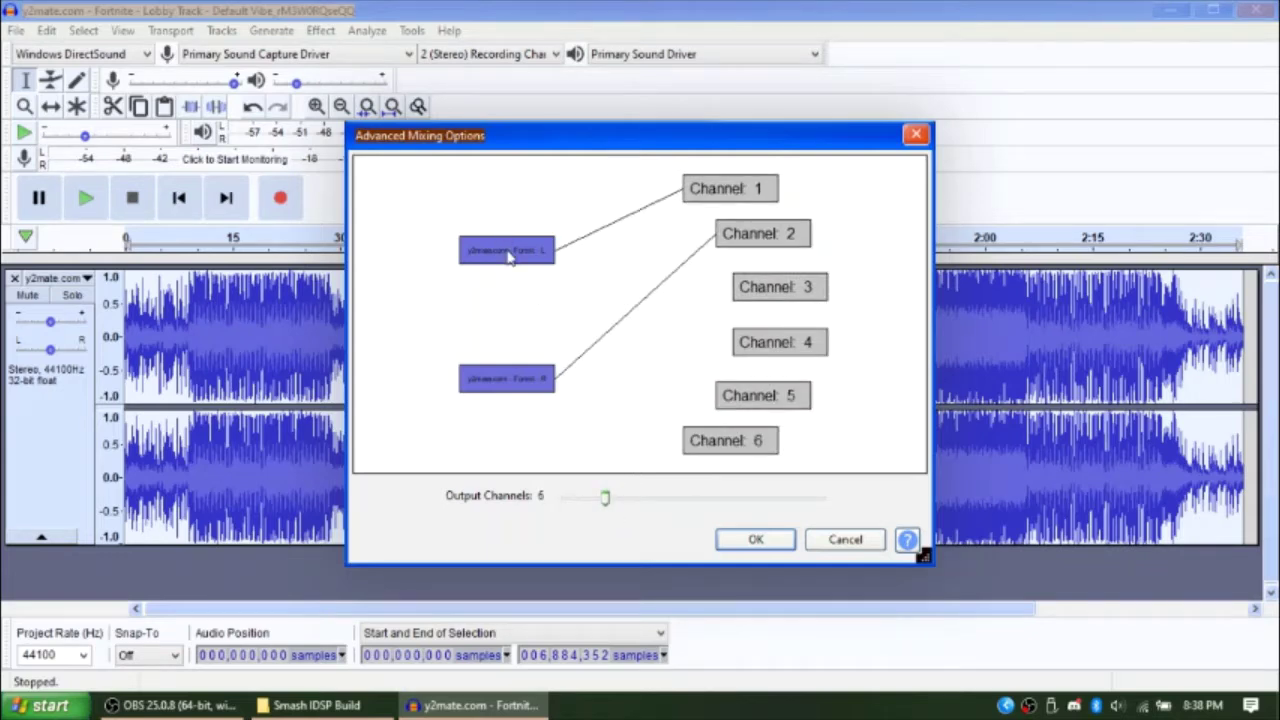
pyautogui.moveTo(508, 257); pyautogui.dragTo(755, 240)
pyautogui.click(768, 300)
pyautogui.click(769, 355)
pyautogui.click(766, 400)
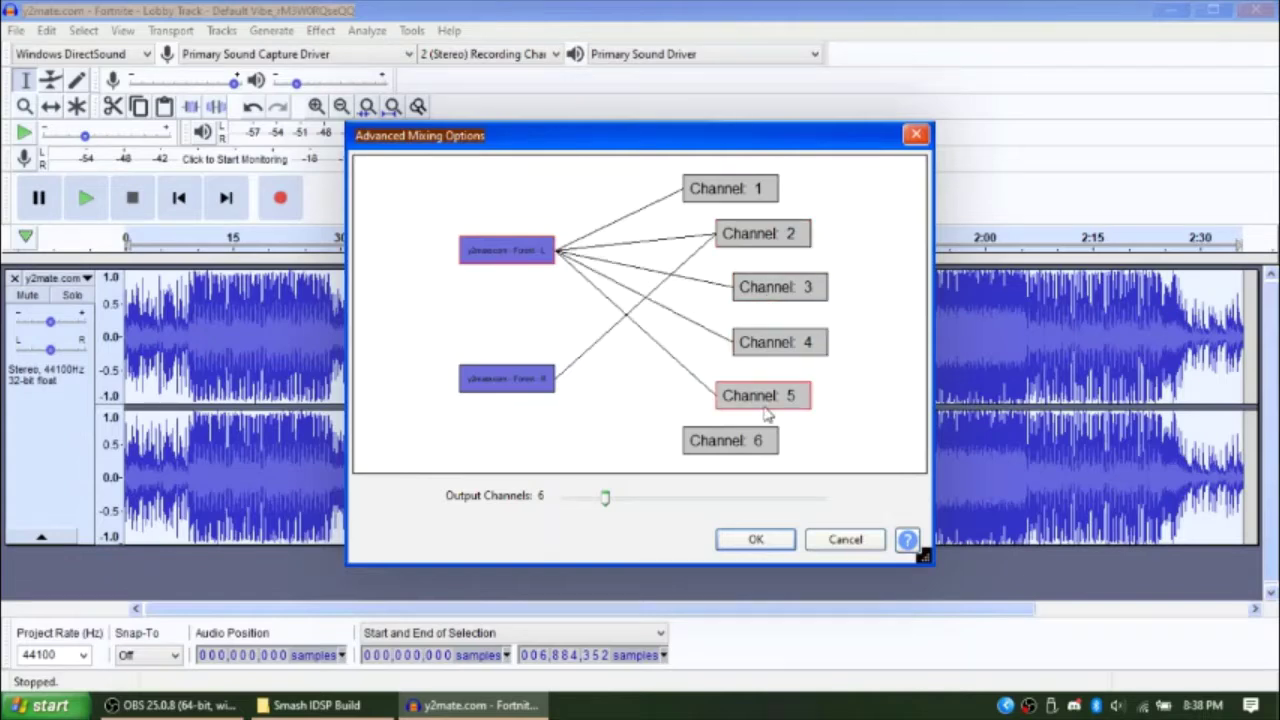
pyautogui.click(745, 445)
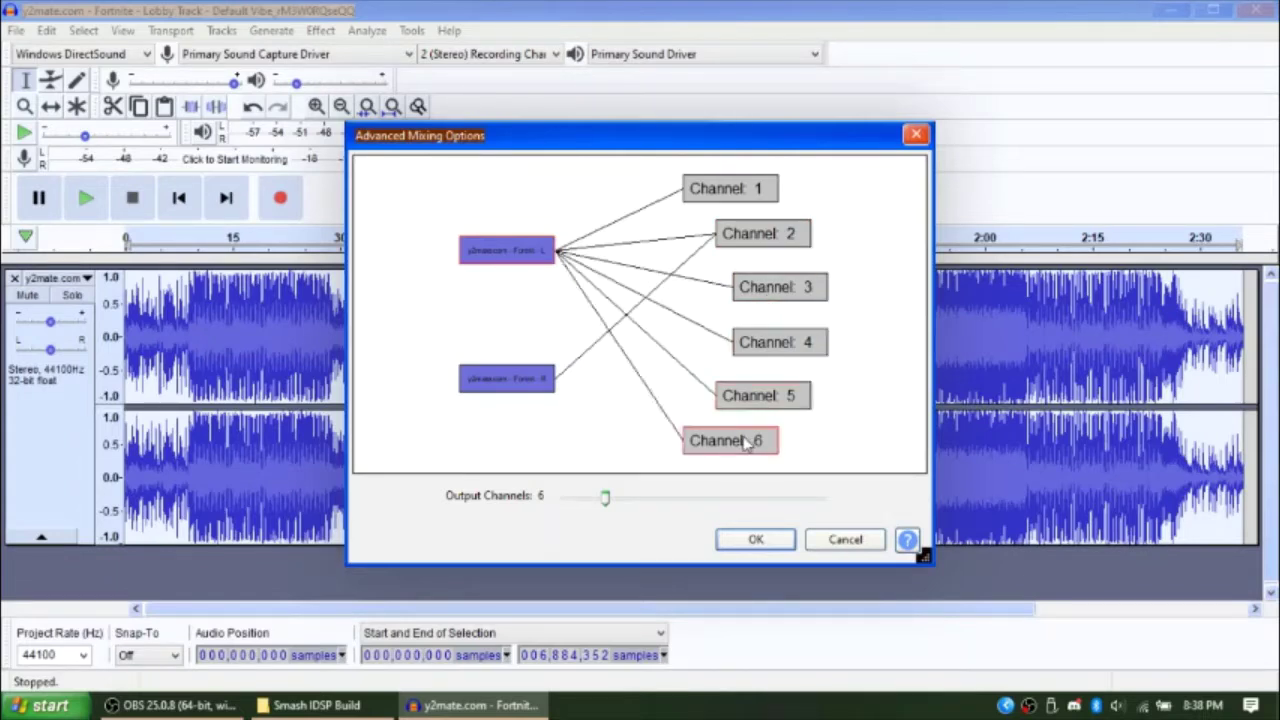
# Route the right track to Channels 1, 3, 4, 5 and 6.
pyautogui.click(517, 380)
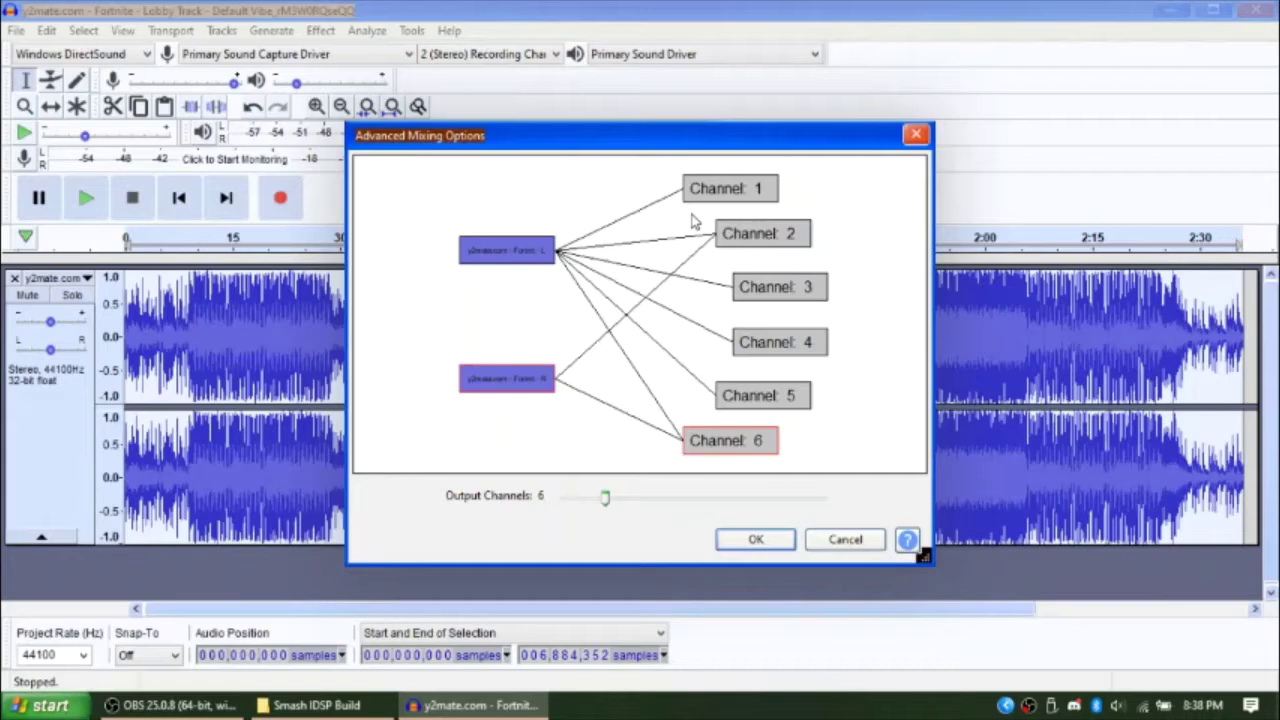
pyautogui.click(718, 189)
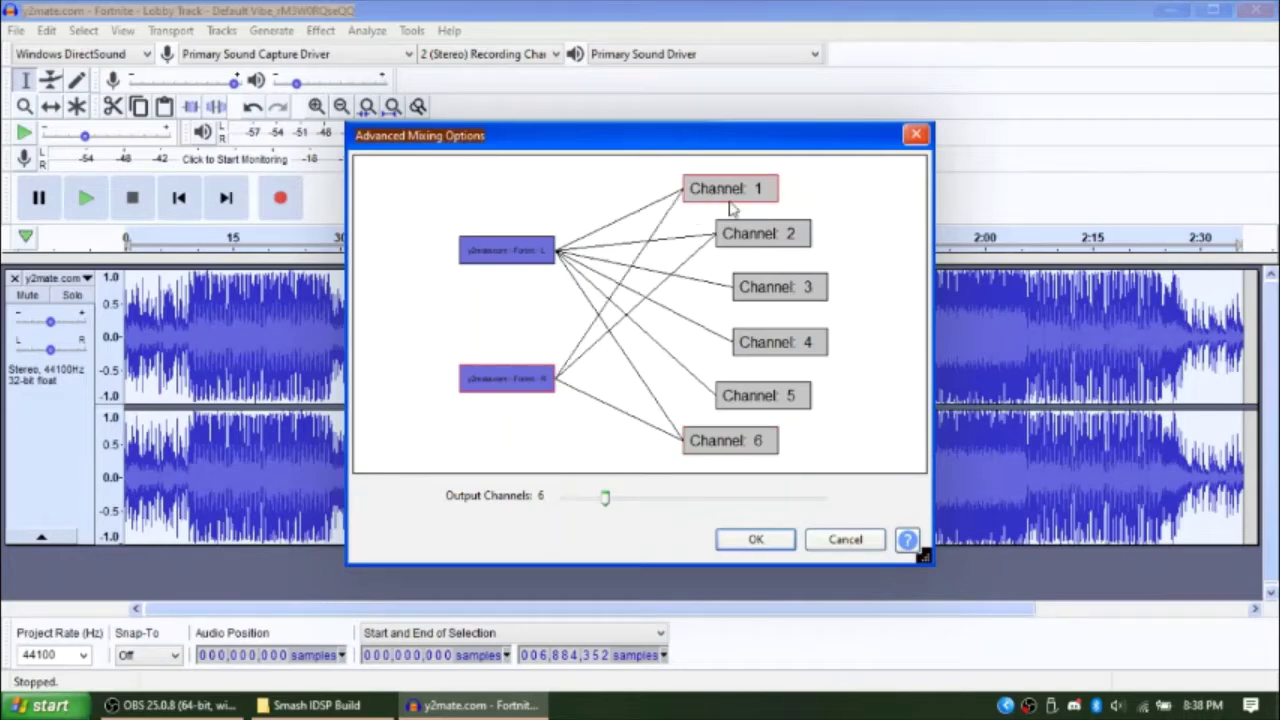
pyautogui.click(790, 289)
pyautogui.click(790, 370)
pyautogui.click(788, 342)
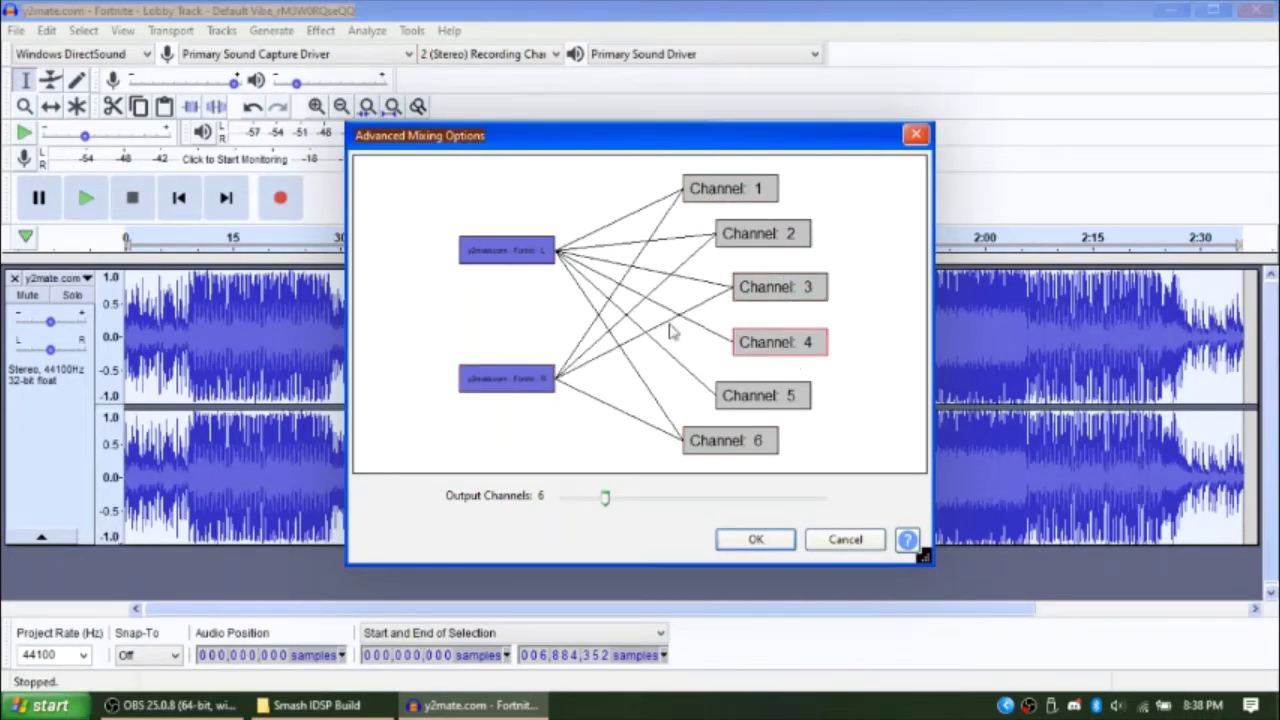
pyautogui.click(520, 375)
pyautogui.click(524, 380)
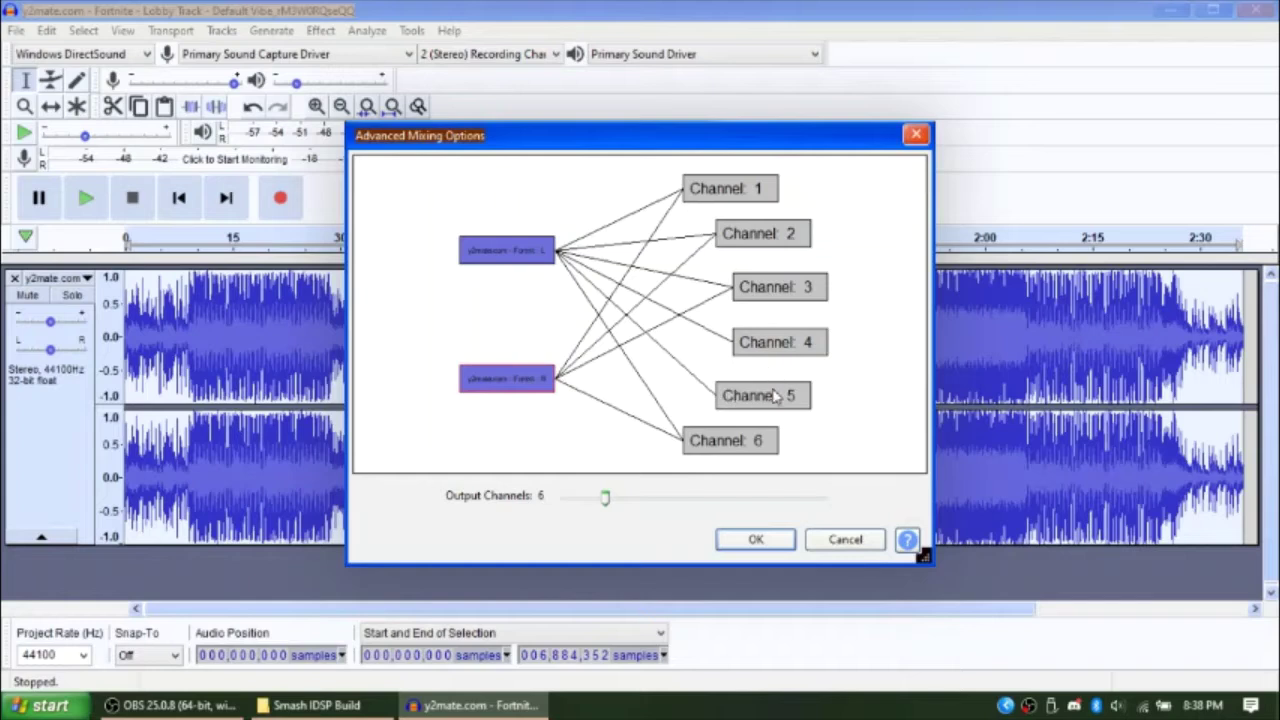
pyautogui.click(773, 392)
pyautogui.click(774, 350)
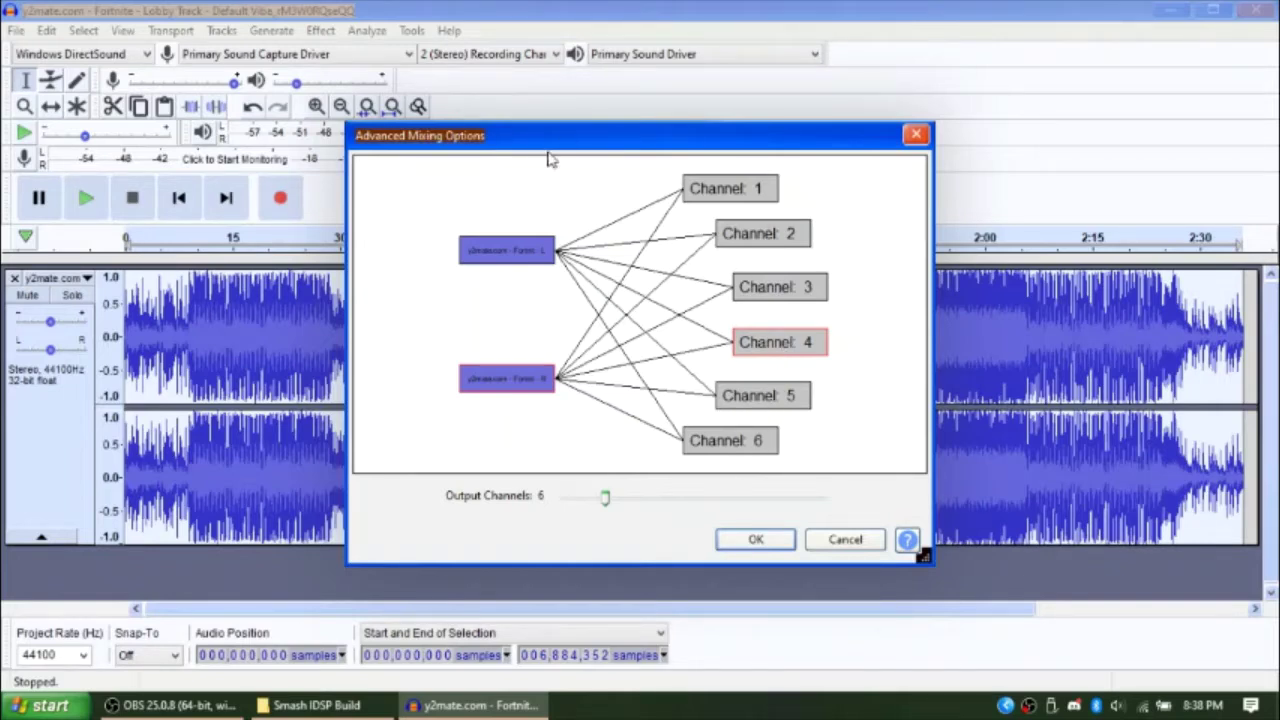
# Confirm the six-channel mix and add a LOOPSTART metadata tag with its value still blank.
pyautogui.click(756, 540)
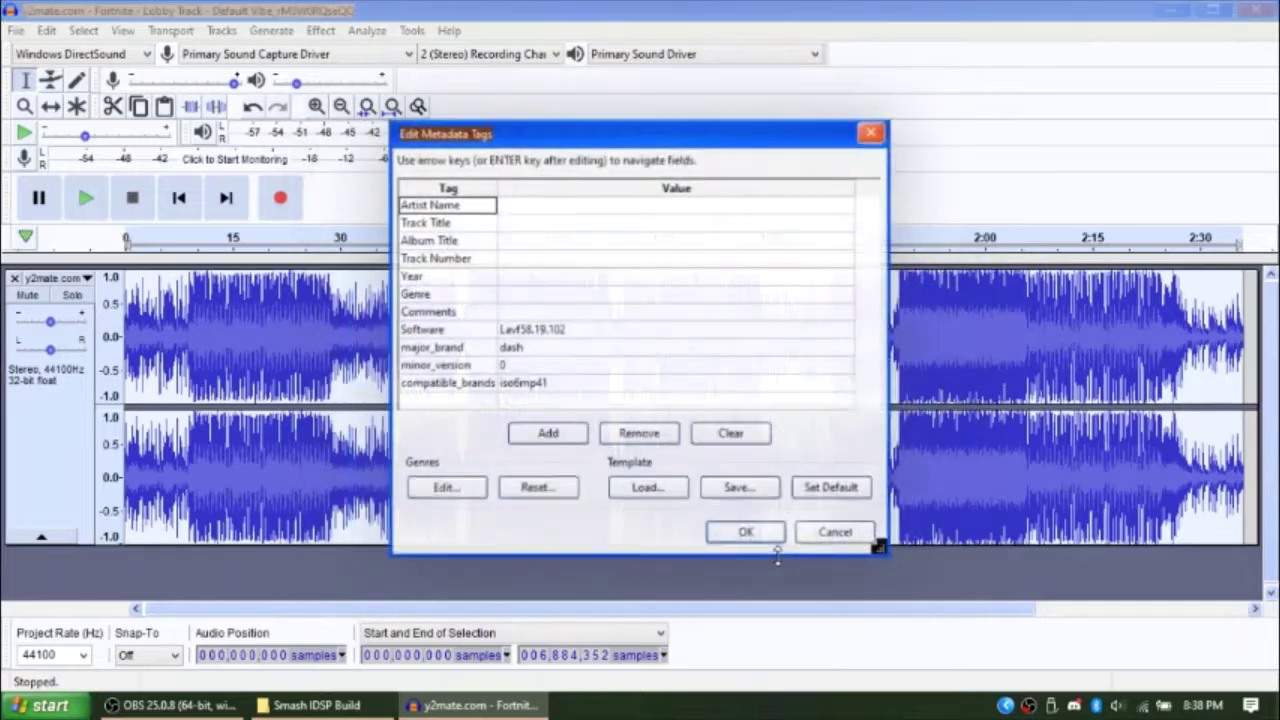
pyautogui.click(465, 403)
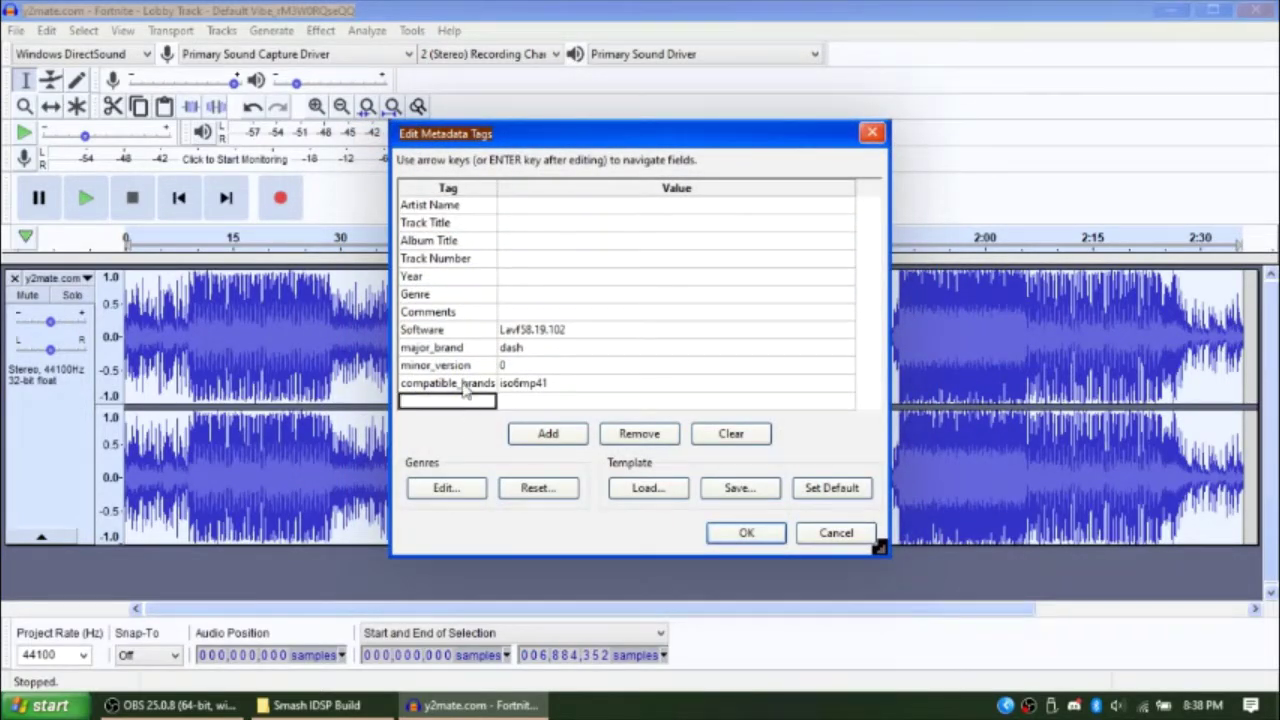
pyautogui.write('LOP')
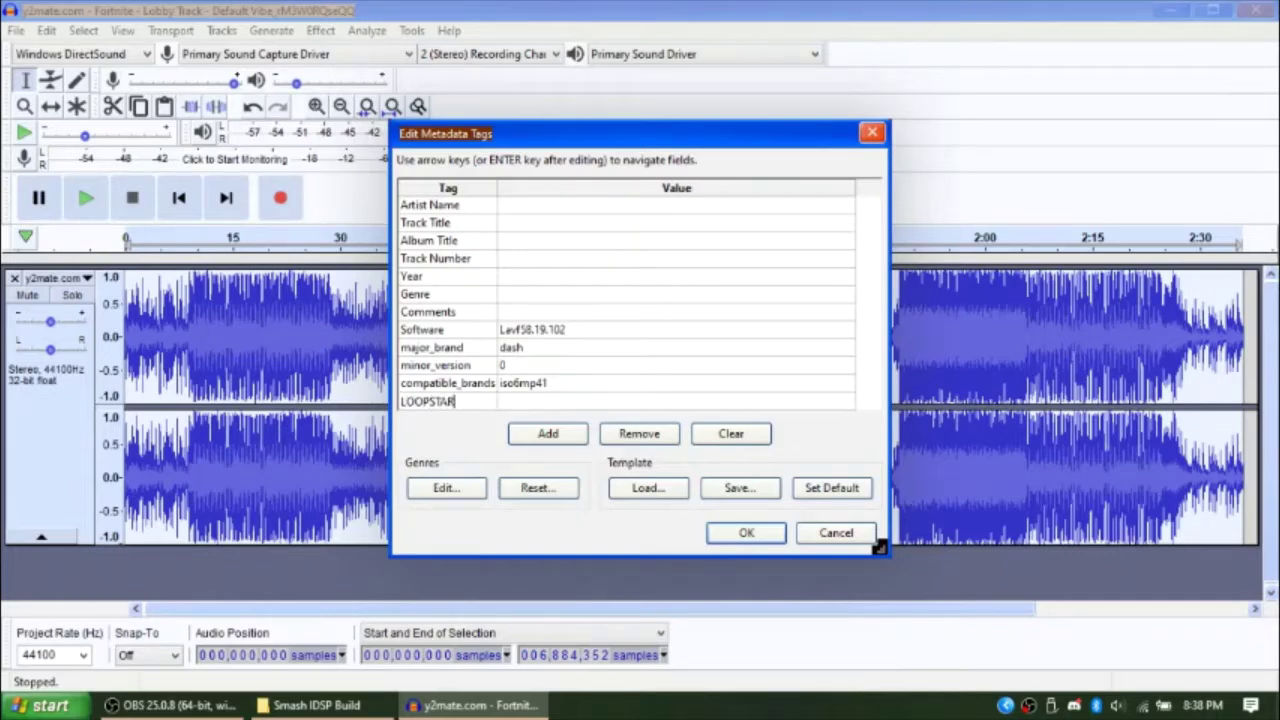
pyautogui.click(533, 405)
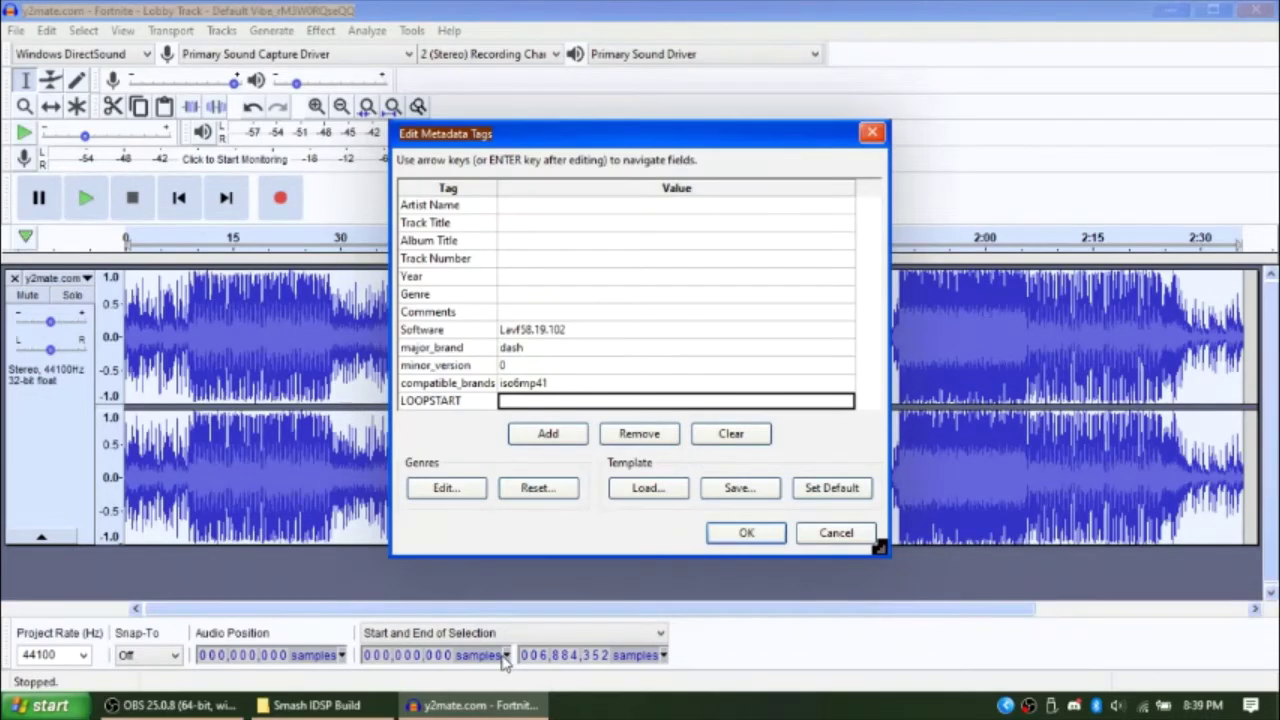
# Cancel the metadata tags and keep the selection start format in samples.
pyautogui.click(836, 532)
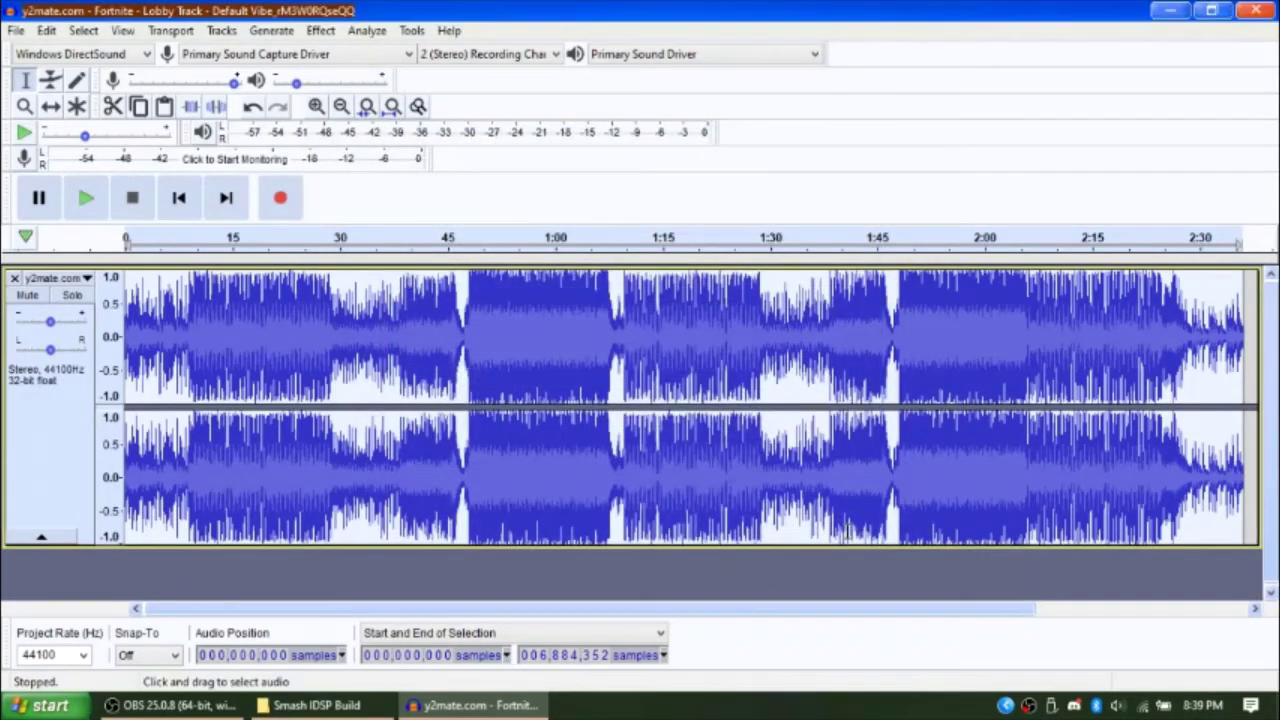
pyautogui.click(507, 655)
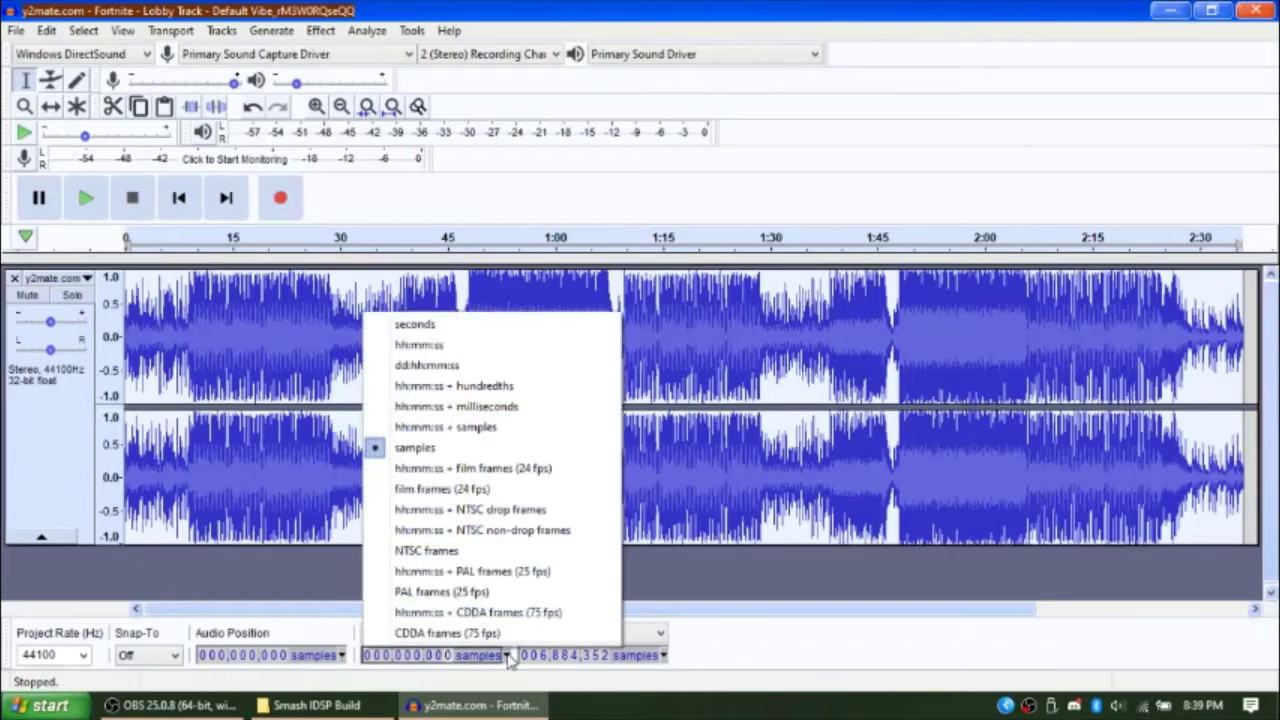
pyautogui.click(499, 452)
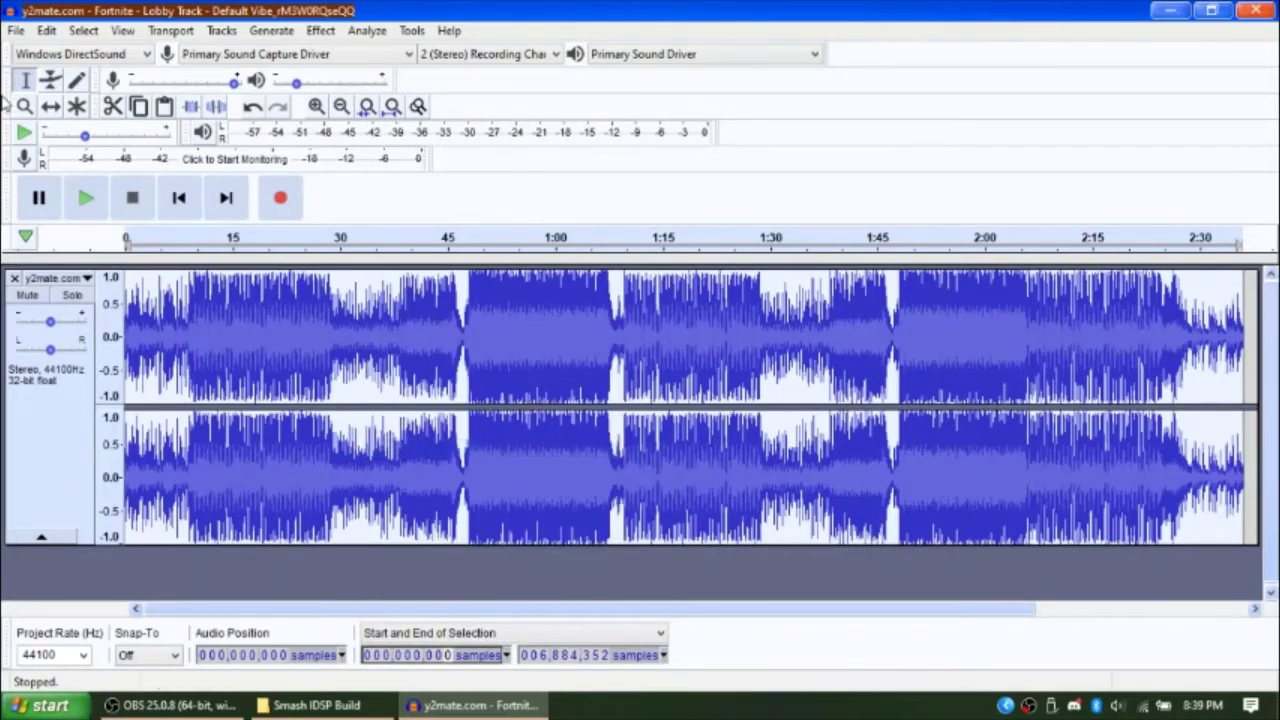
# Export as OGG again and raise the mix's output channels.
pyautogui.click(16, 30)
pyautogui.moveTo(74, 170)
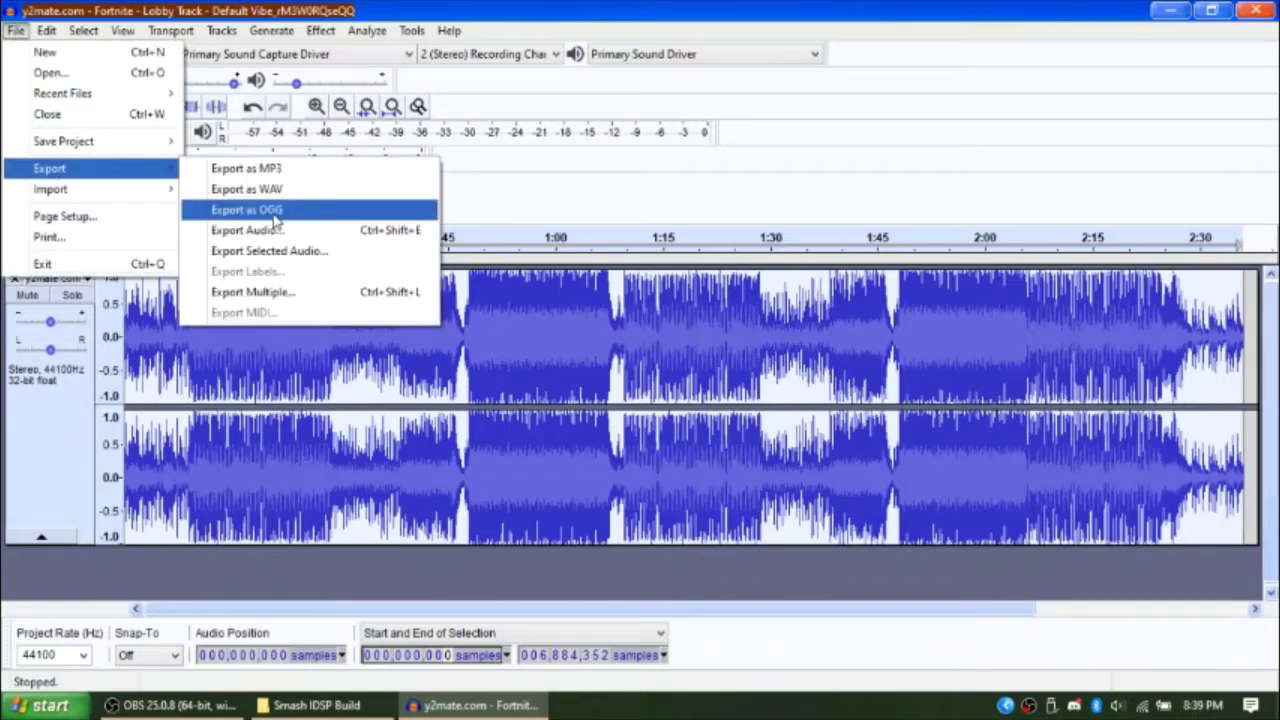
pyautogui.click(262, 213)
pyautogui.press('Return')
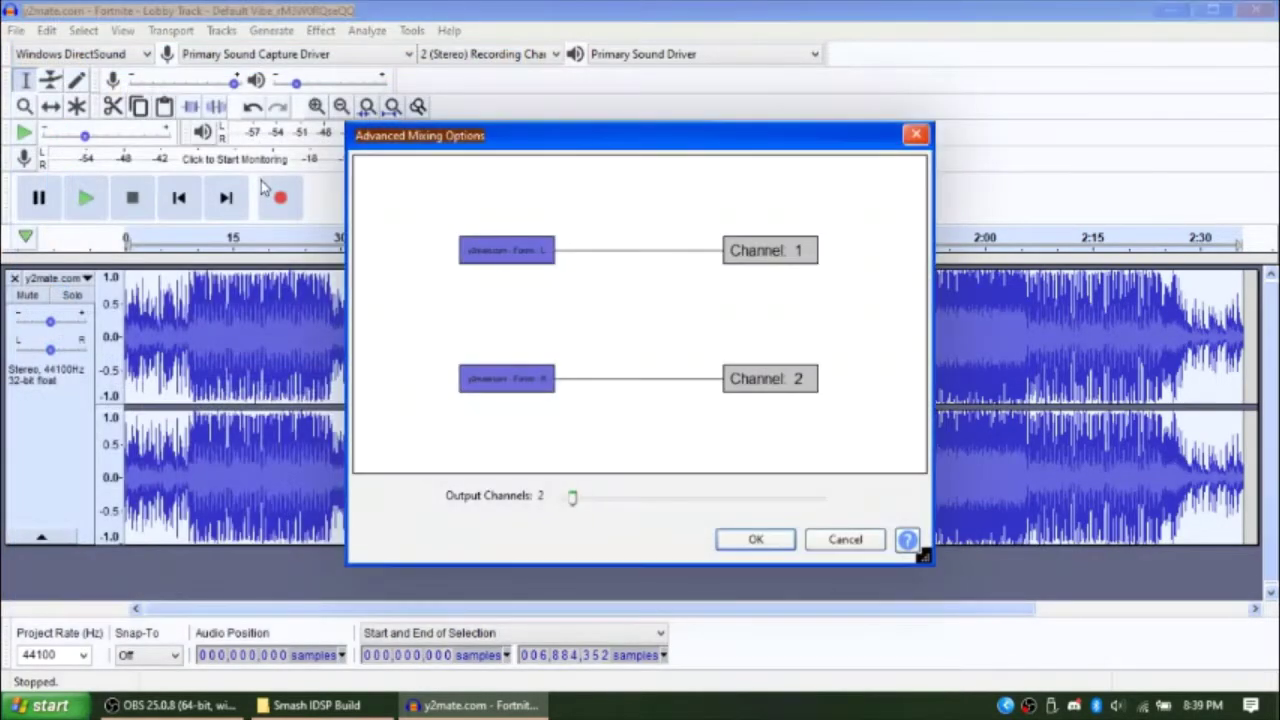
pyautogui.moveTo(572, 497); pyautogui.dragTo(604, 498)
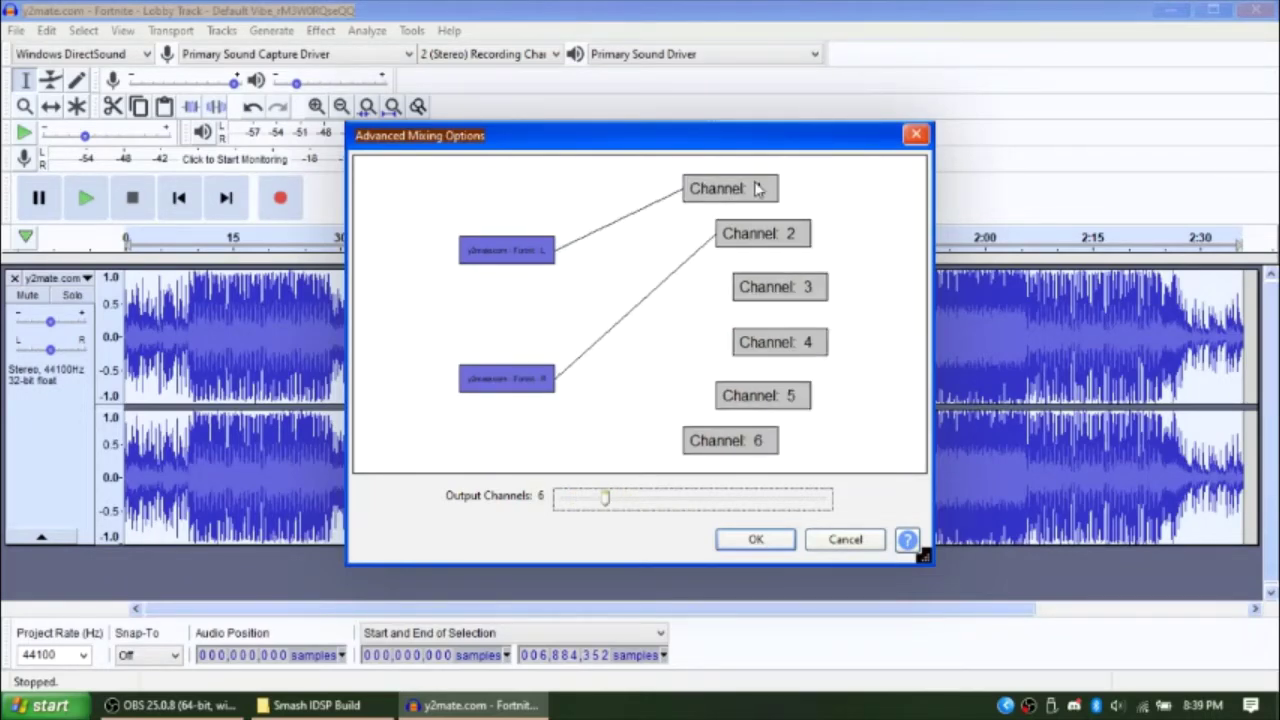
# Link the left track to Channels 2 through 6.
pyautogui.click(535, 249)
pyautogui.click(749, 233)
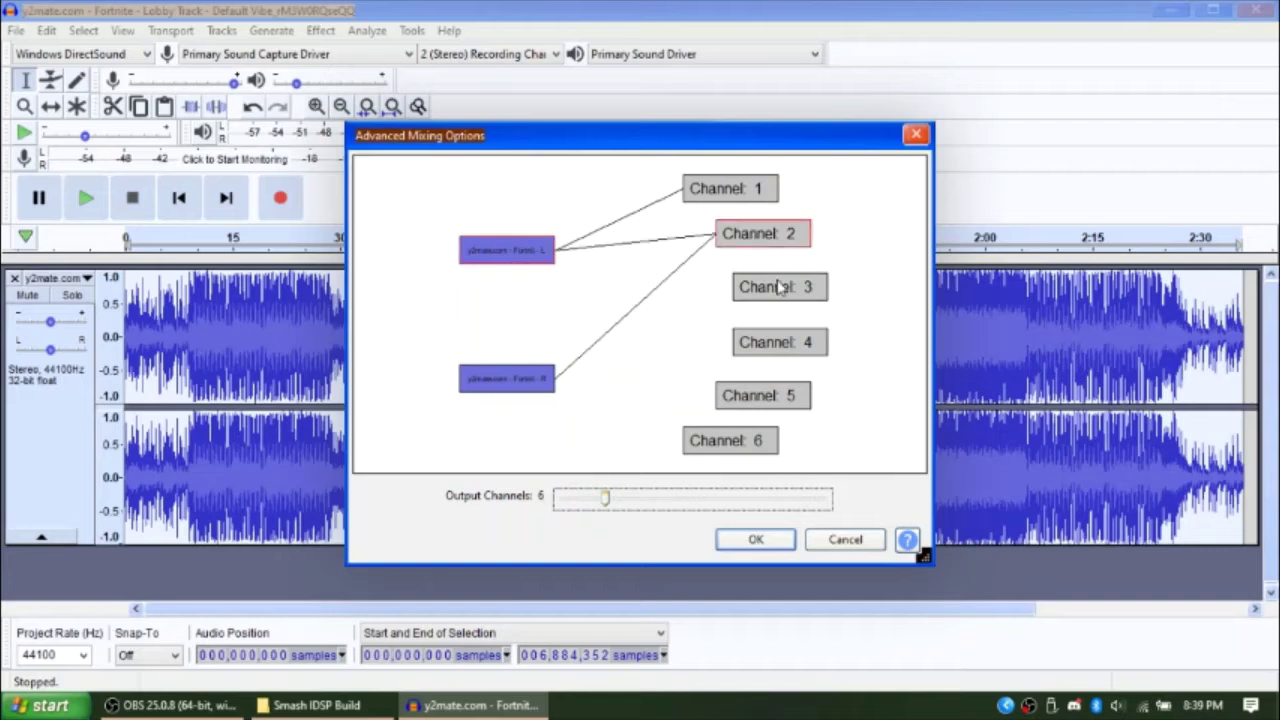
pyautogui.click(777, 287)
pyautogui.click(778, 342)
pyautogui.click(760, 396)
pyautogui.click(748, 436)
# Link the right track to Channels 6, 5, 4, 3 and 1, then confirm the mix.
pyautogui.click(527, 385)
pyautogui.click(735, 441)
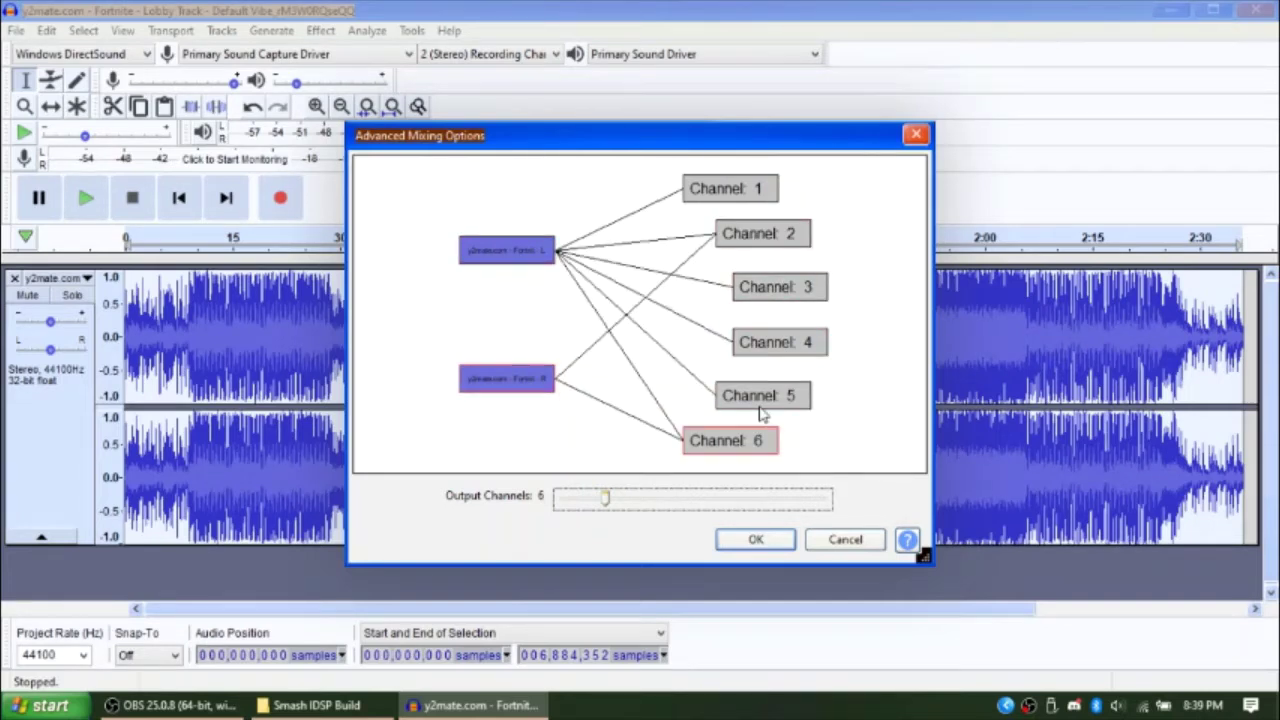
pyautogui.click(764, 398)
pyautogui.click(782, 344)
pyautogui.click(785, 292)
pyautogui.click(738, 188)
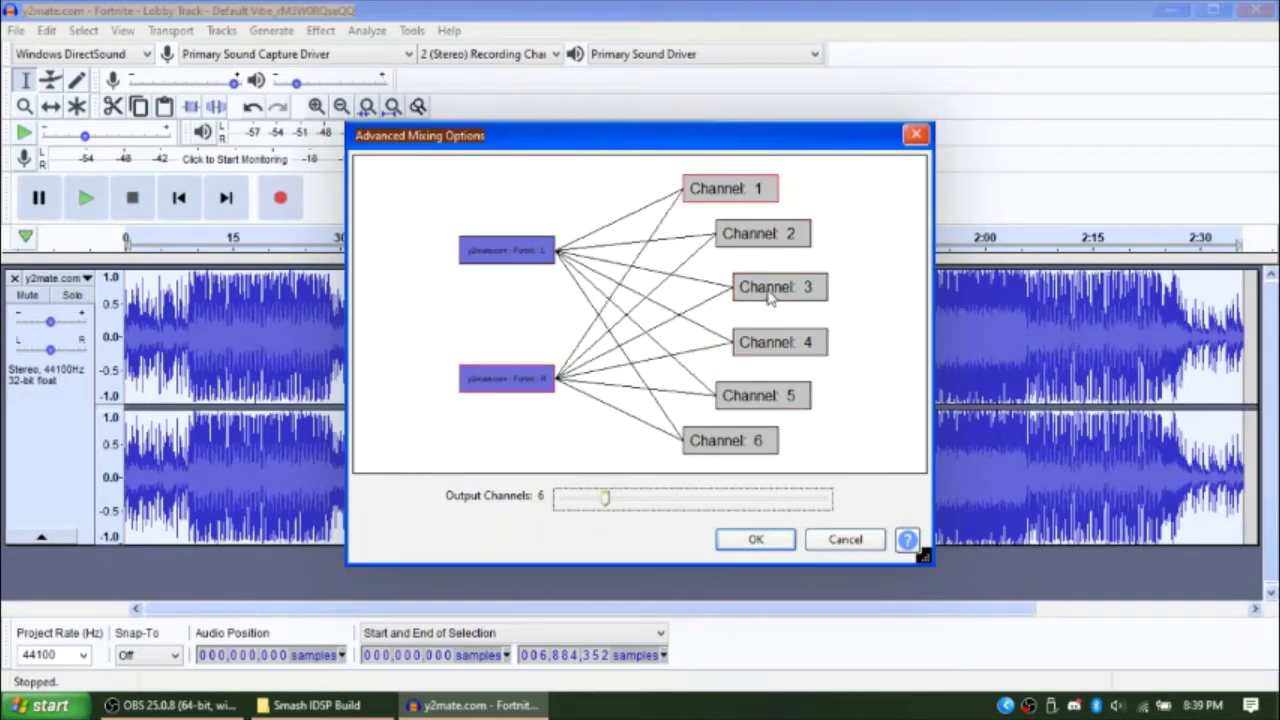
pyautogui.click(754, 541)
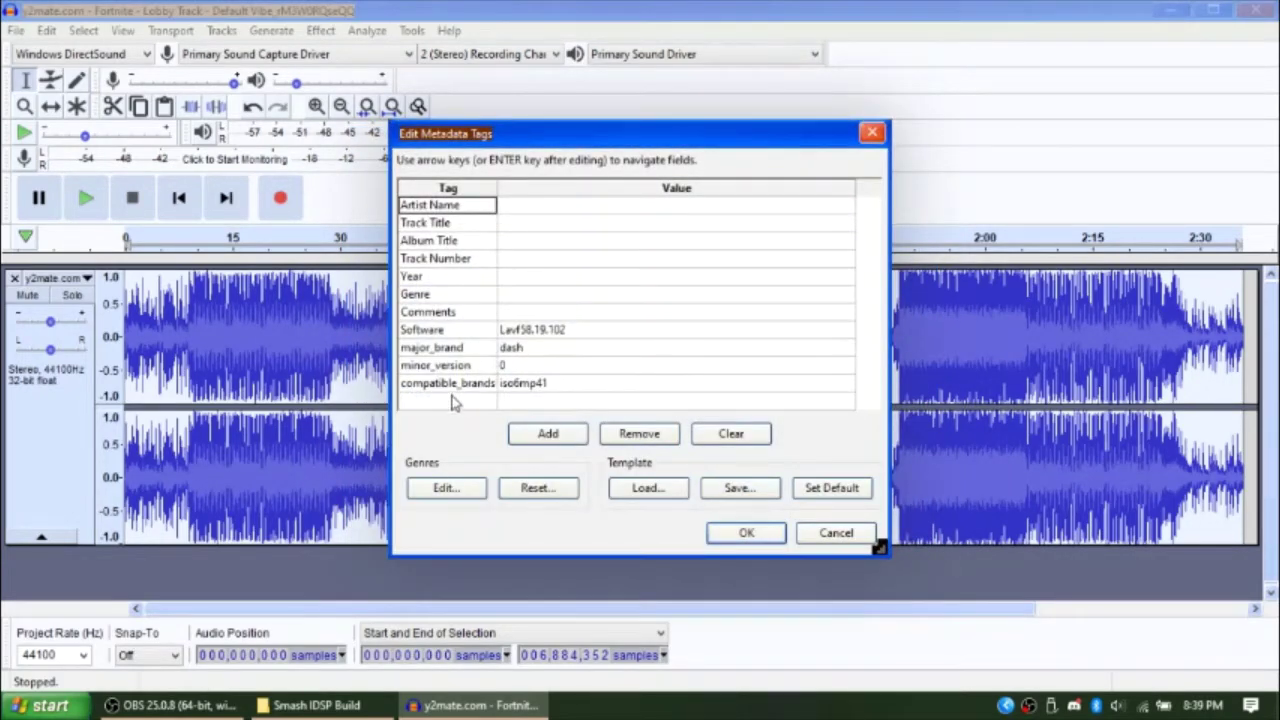
# Add a LOOPSTART tag with value 0.
pyautogui.click(451, 401)
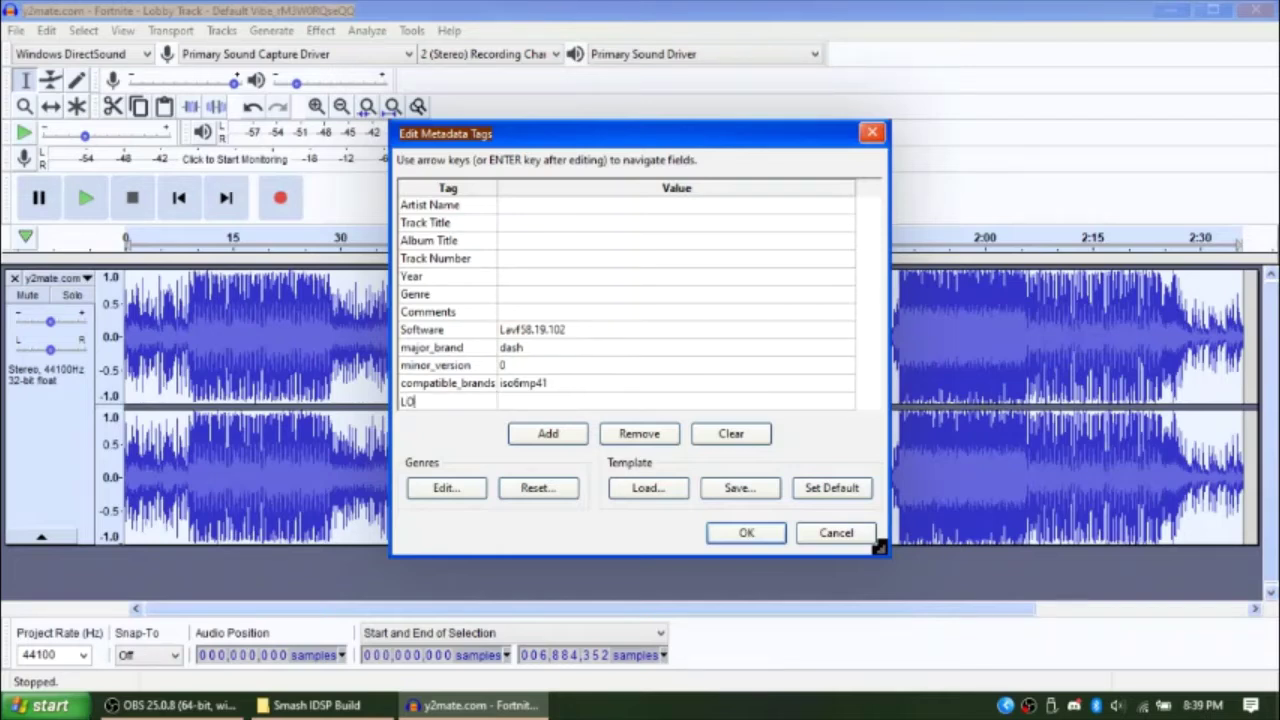
pyautogui.write('LOOPSTART')
pyautogui.click(603, 401)
pyautogui.write('0')
# Add a LOOPLENGTH tag with value 6884352 and start the Ogg Vorbis export.
pyautogui.click(548, 434)
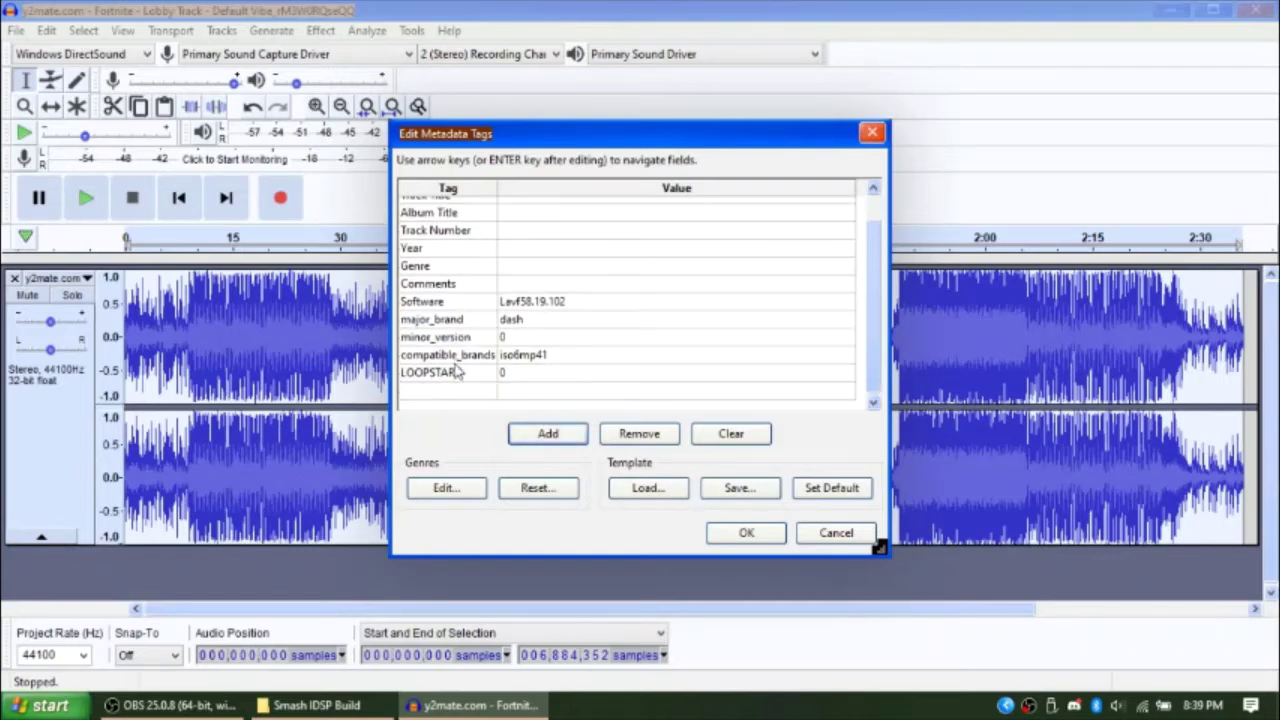
pyautogui.click(450, 394)
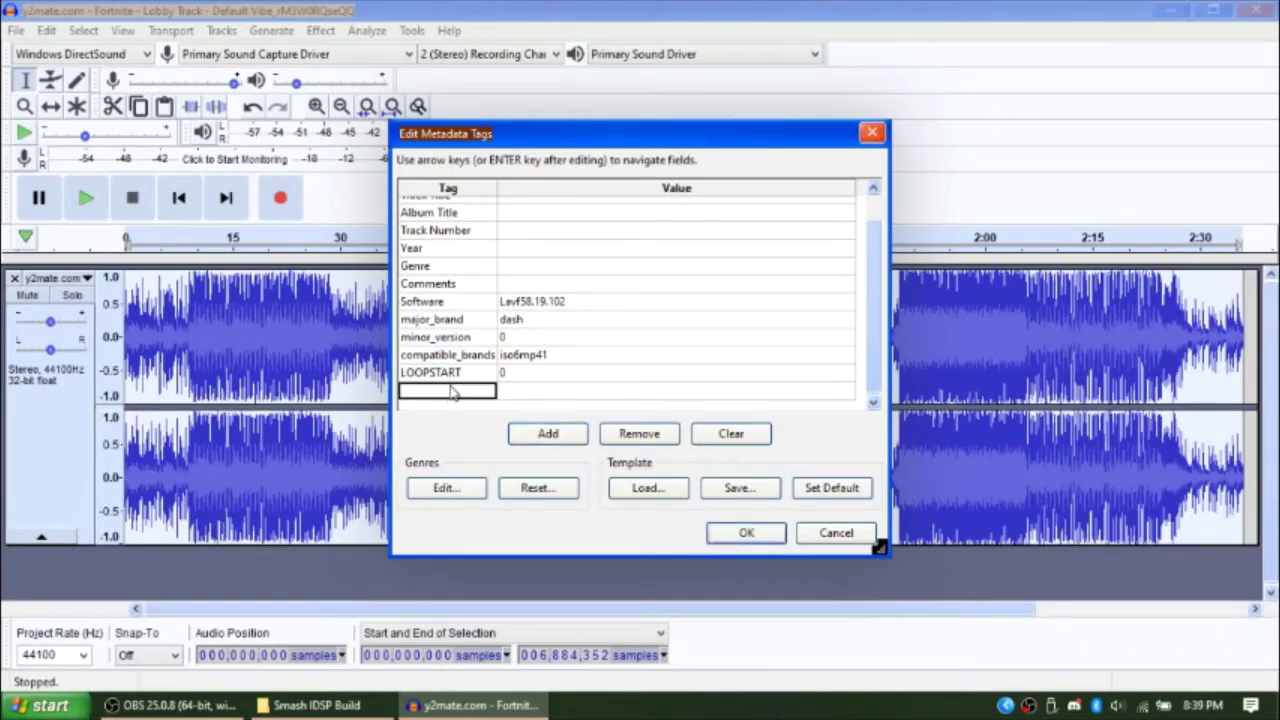
pyautogui.write('LOOPLENGTH')
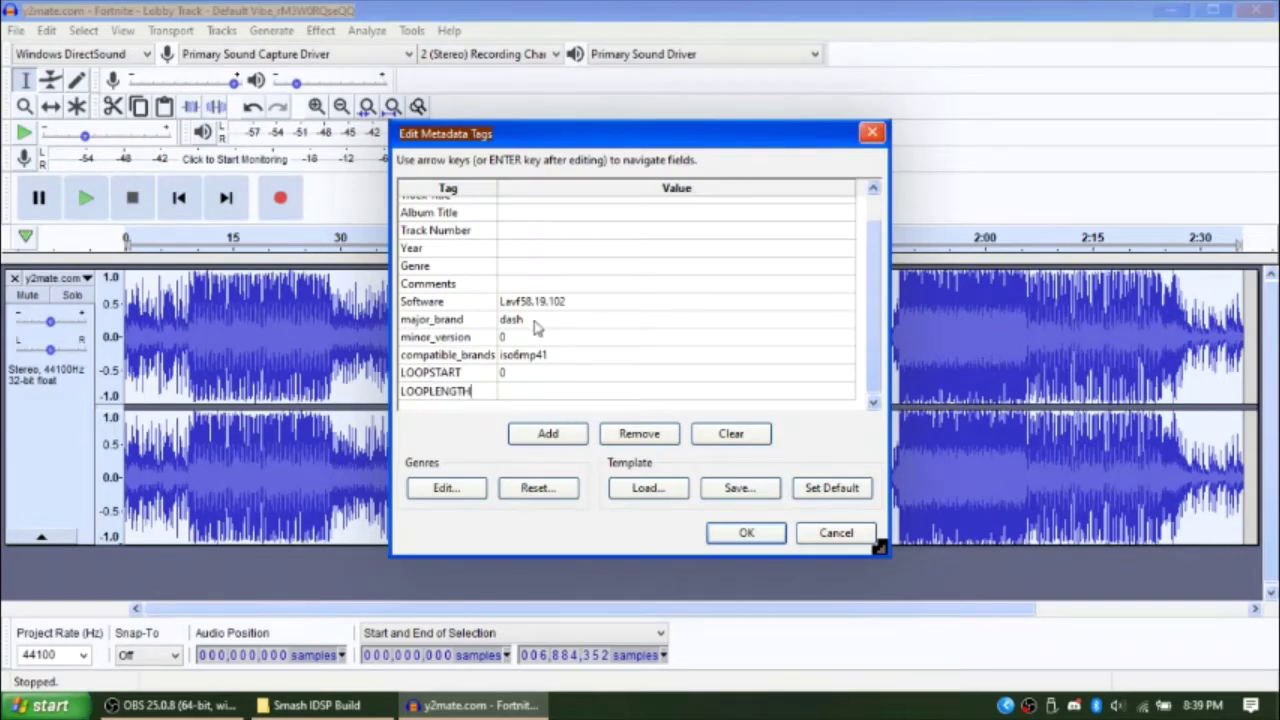
pyautogui.click(535, 395)
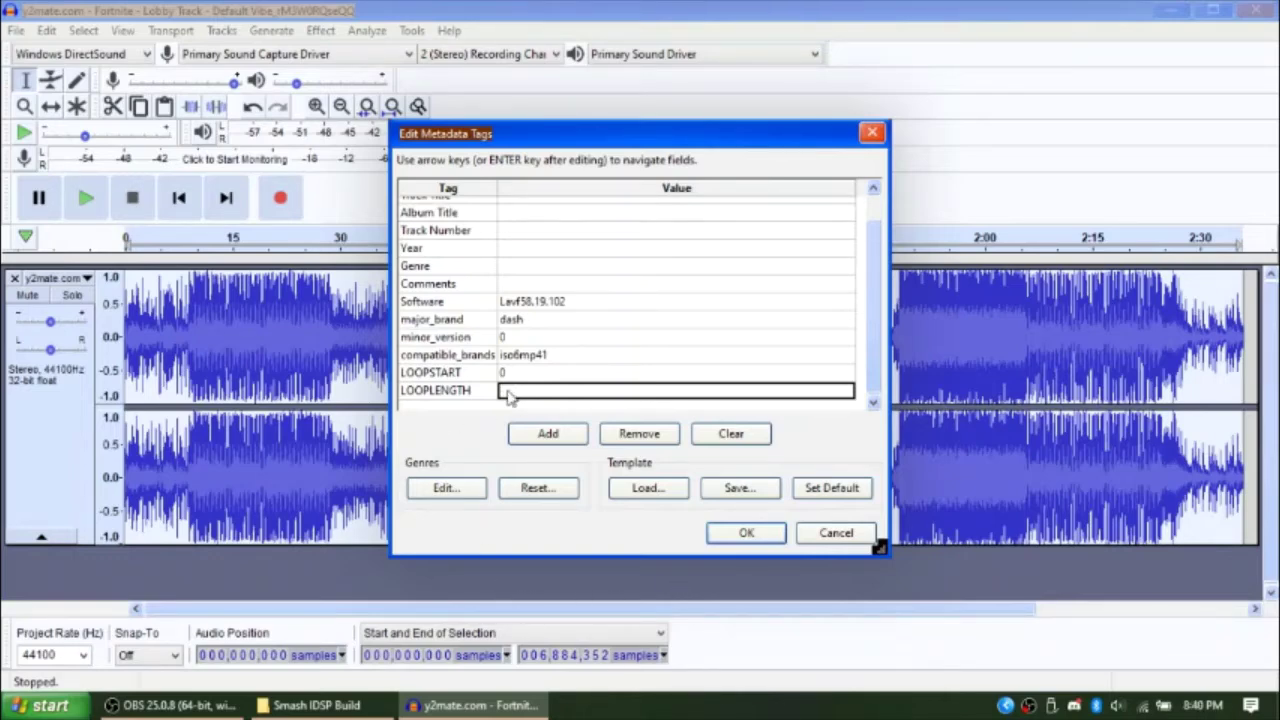
pyautogui.write('6884352')
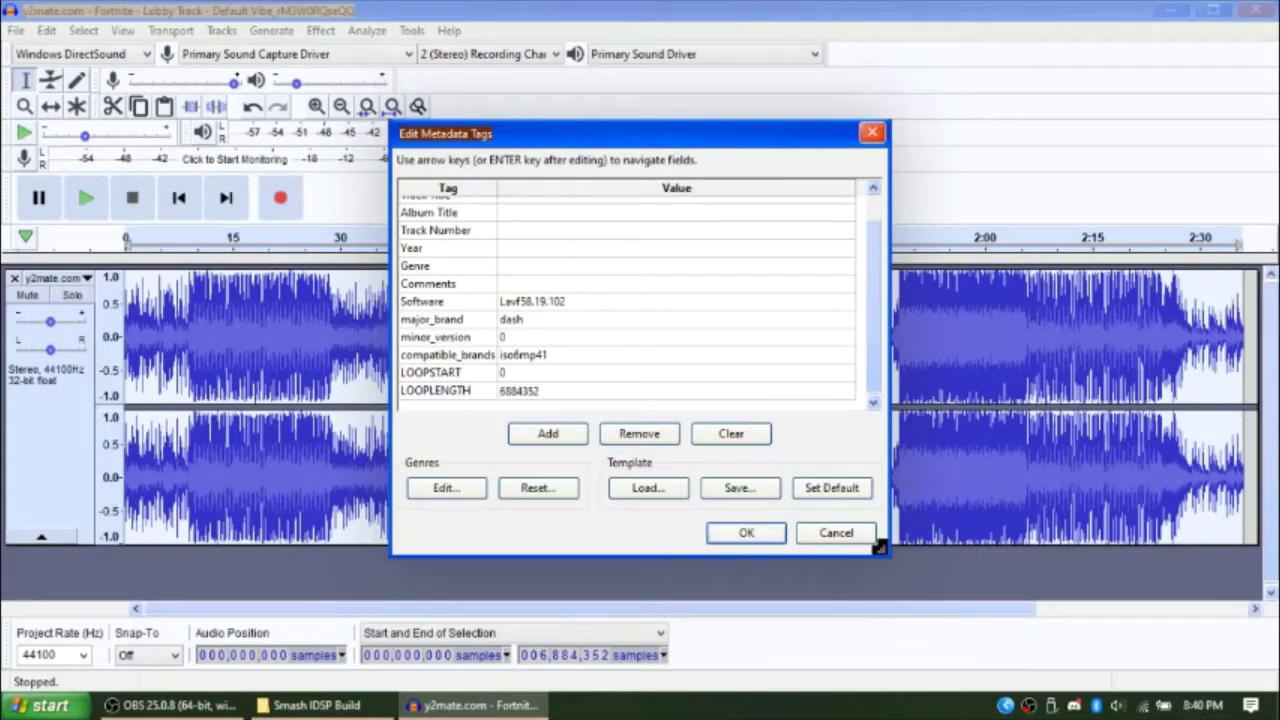
pyautogui.click(510, 391)
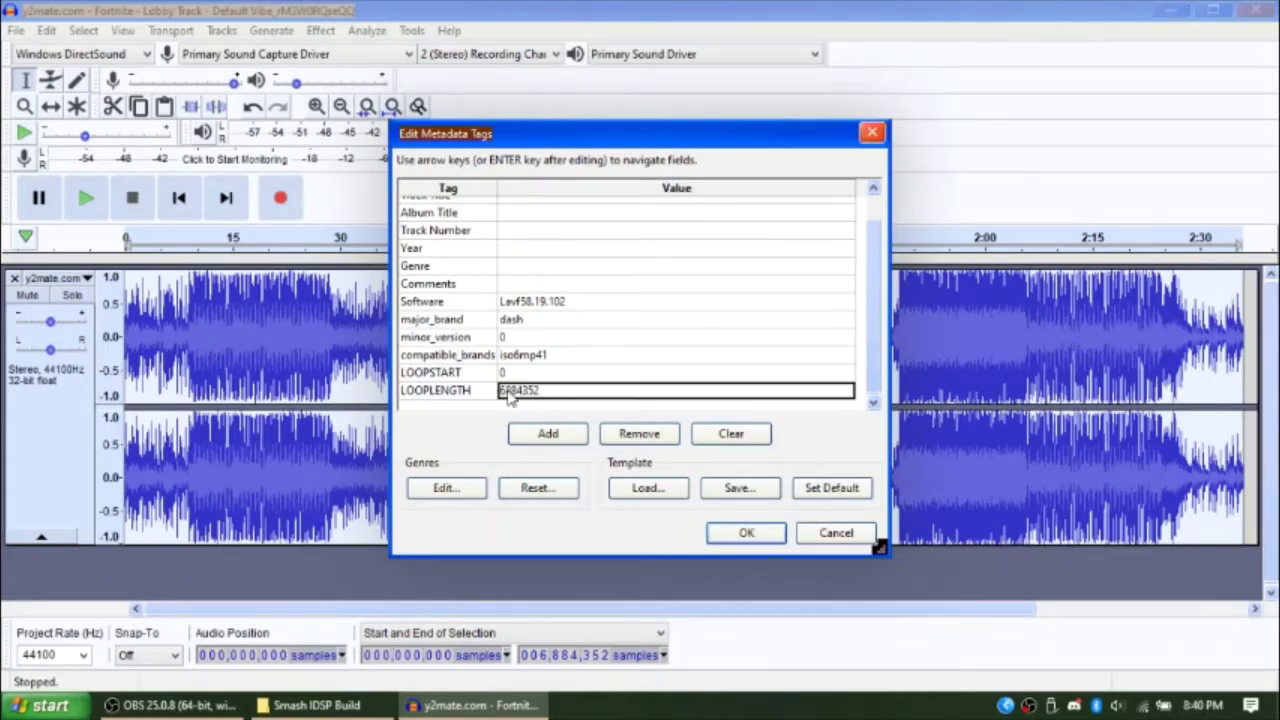
pyautogui.press('Return')
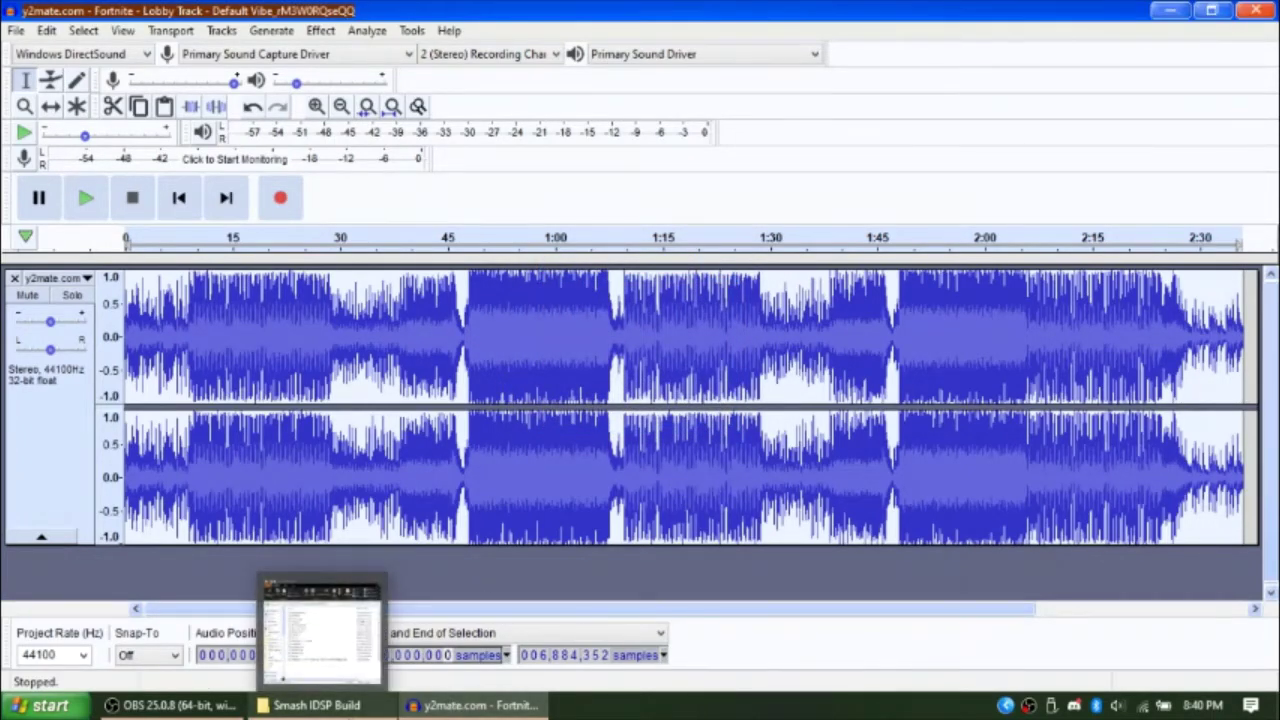
# Rename the exported track to STRM_MENU_WIFI.ogg and drop it onto BCSTM.bat for conversion.
pyautogui.click(316, 705)
pyautogui.click(641, 554)
pyautogui.click(600, 522)
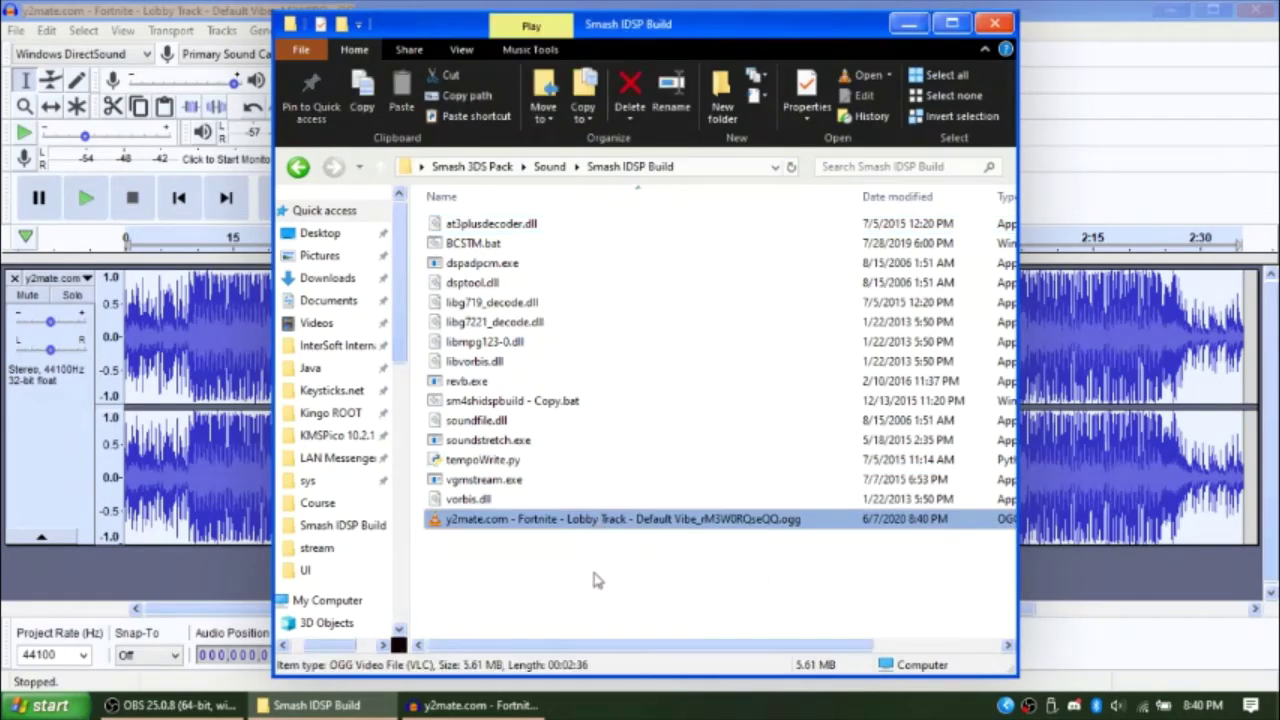
pyautogui.click(592, 520)
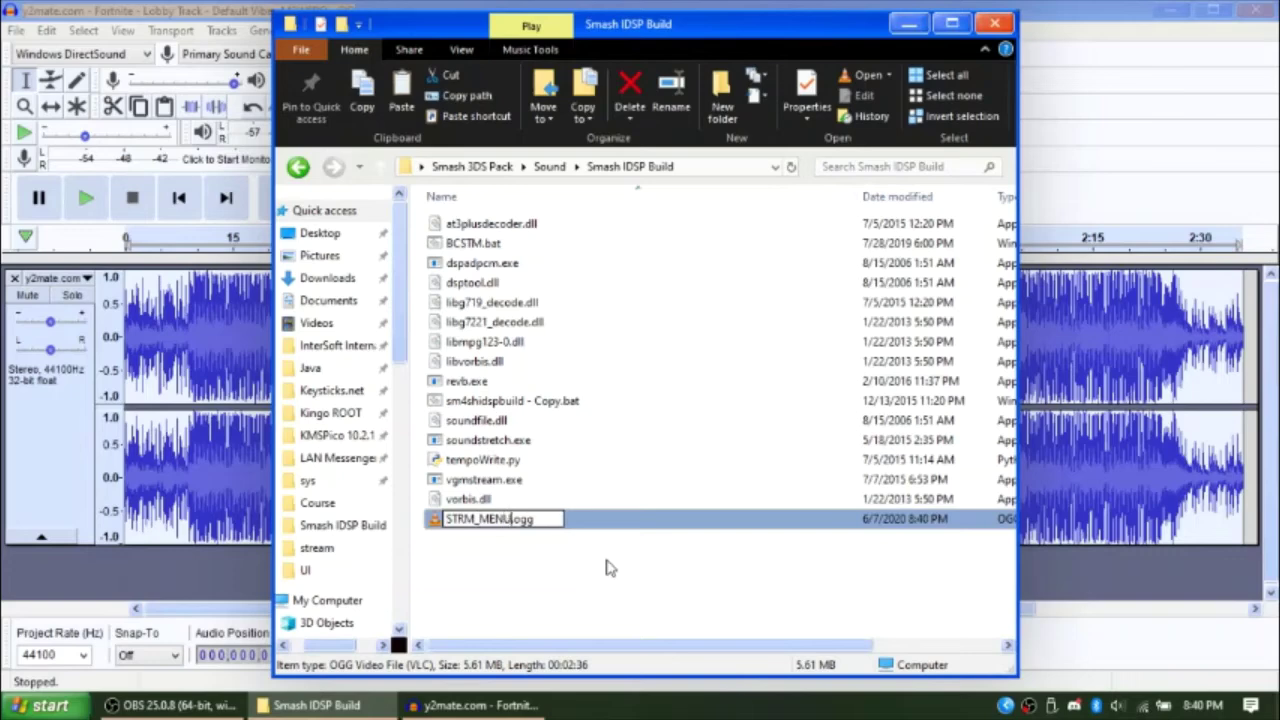
pyautogui.press('Return')
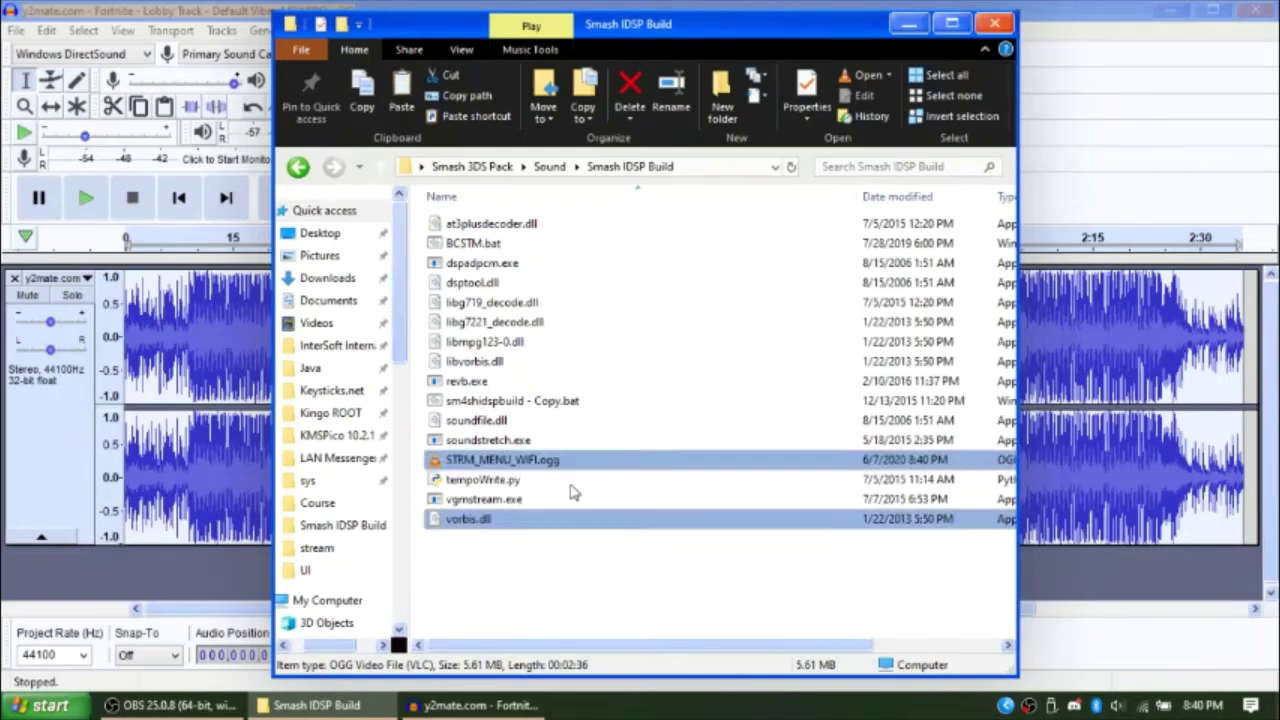
pyautogui.moveTo(550, 273); pyautogui.dragTo(503, 245)
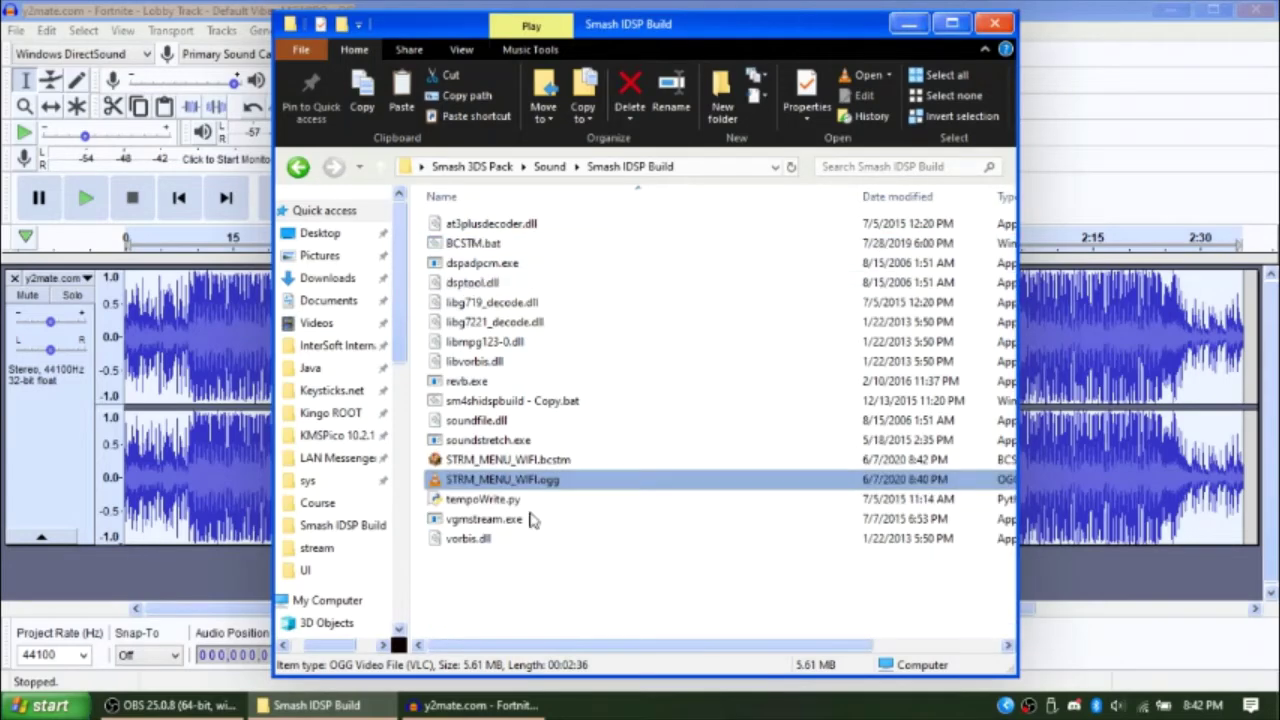
# Copy STRM_MENU_WIFI.bcstm from the Smash IDSP Build folder.
pyautogui.click(636, 460)
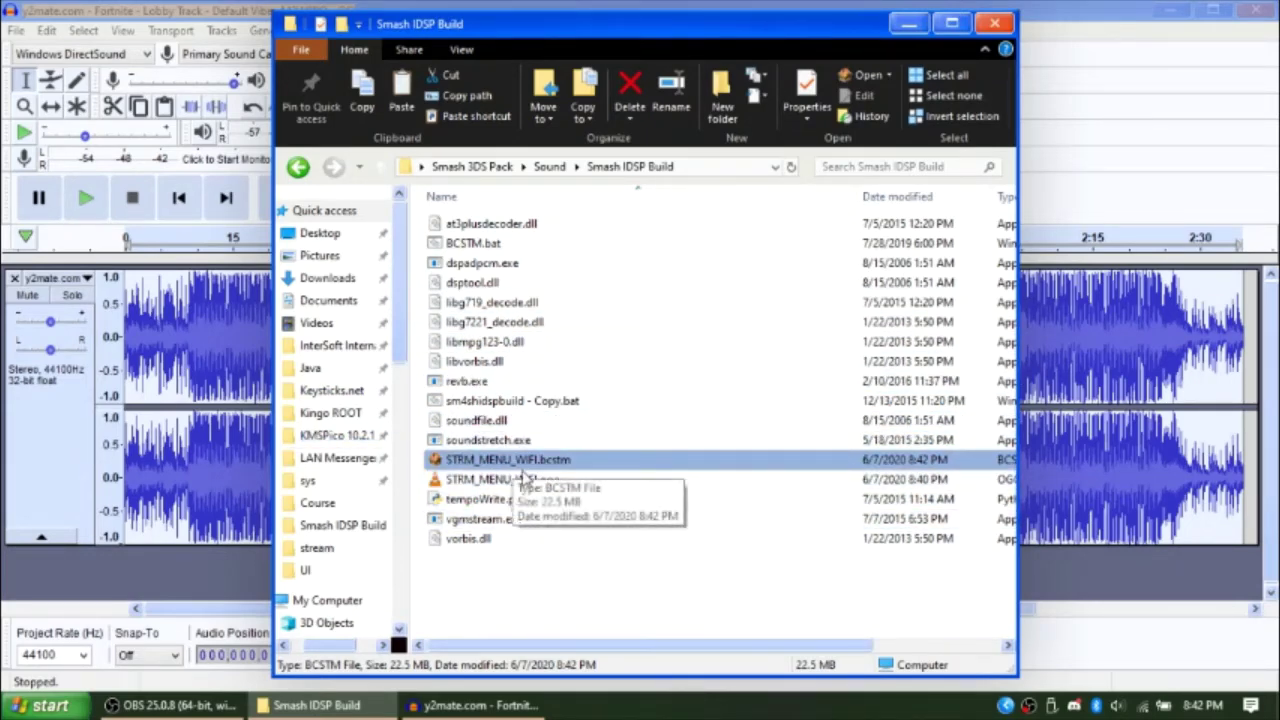
pyautogui.keyDown('shift'); pyautogui.click(482, 481); pyautogui.keyUp('shift')
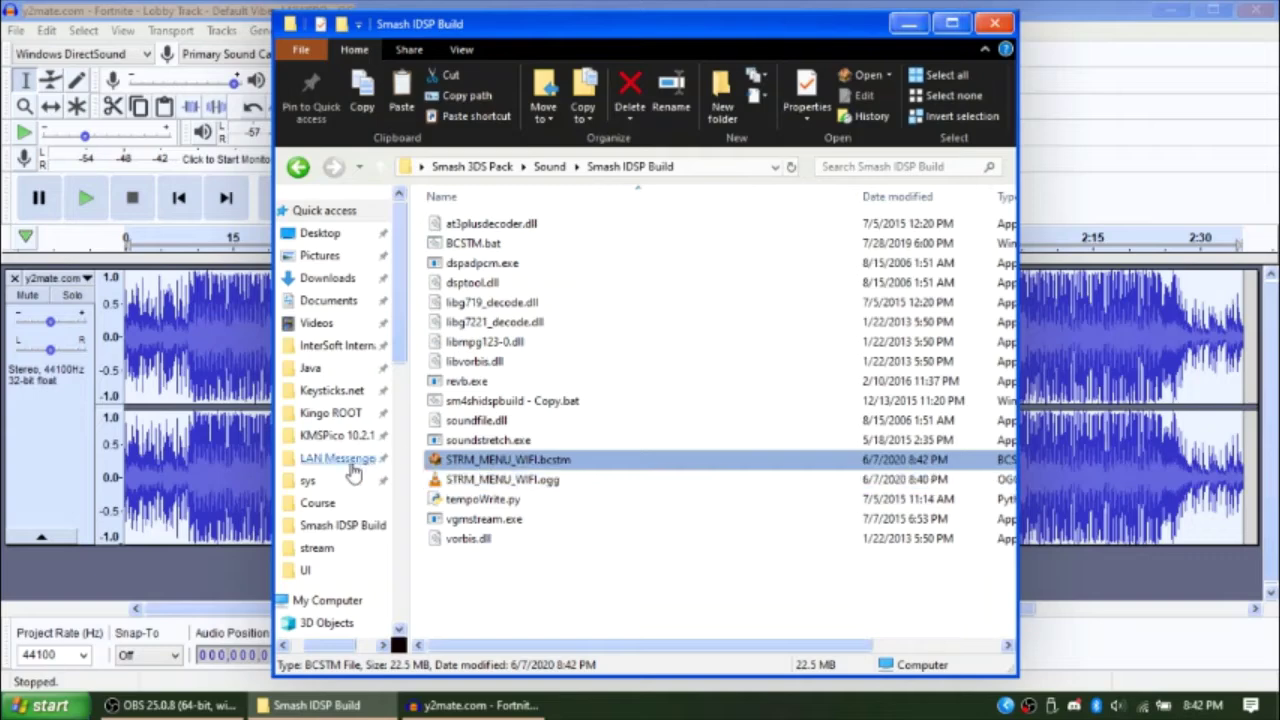
pyautogui.scroll(-3, 368, 460)
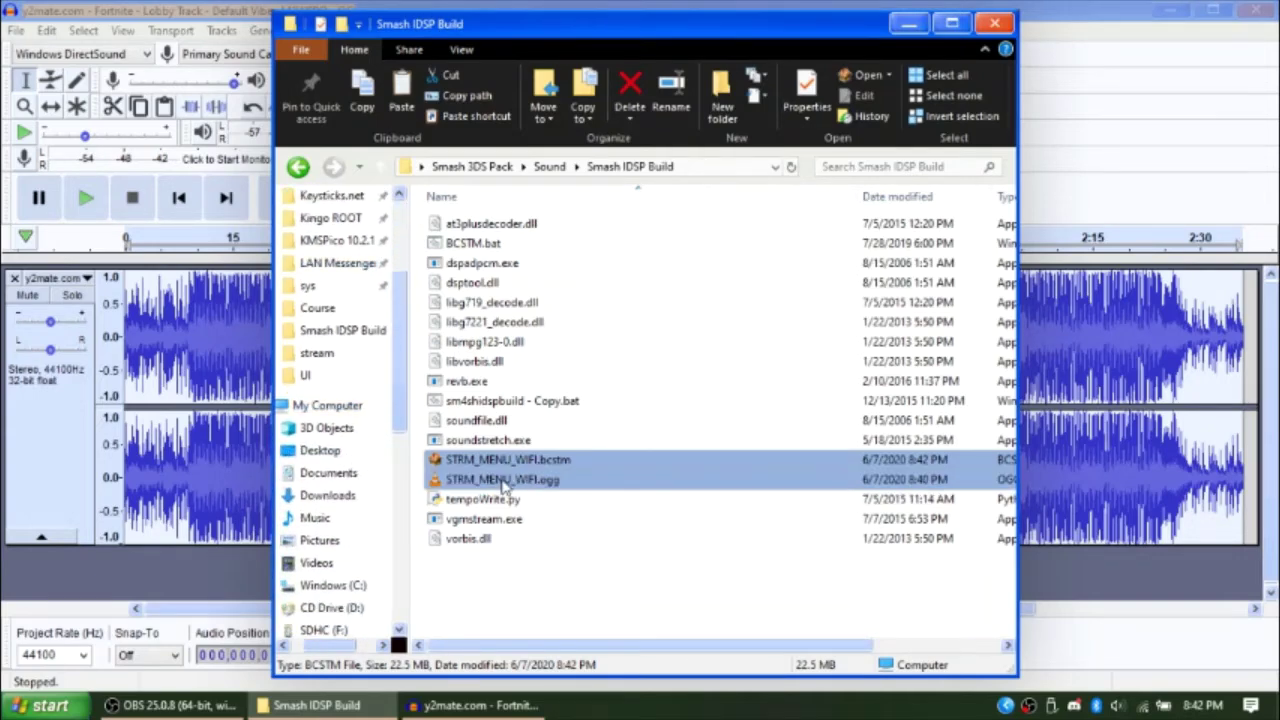
pyautogui.rightClick(550, 462)
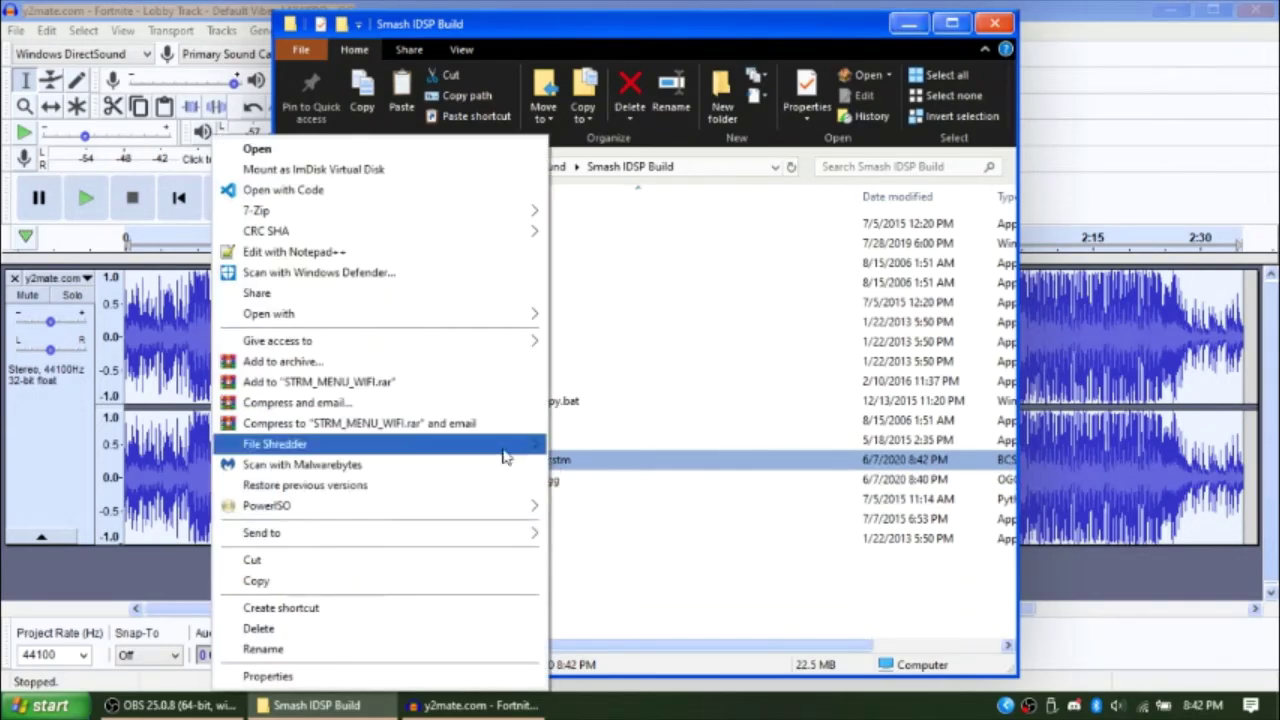
pyautogui.click(368, 581)
pyautogui.scroll(-5, 349, 566)
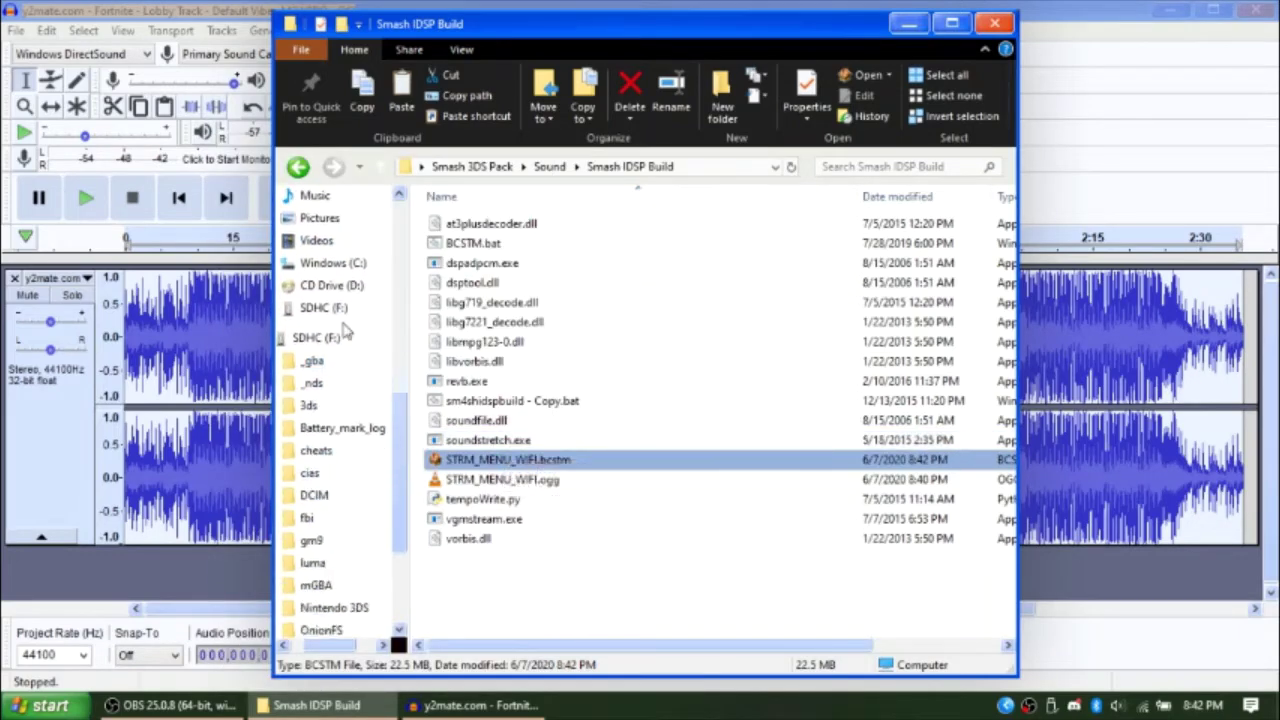
# Open the SD card's luma/titles folder.
pyautogui.click(341, 345)
pyautogui.click(963, 30)
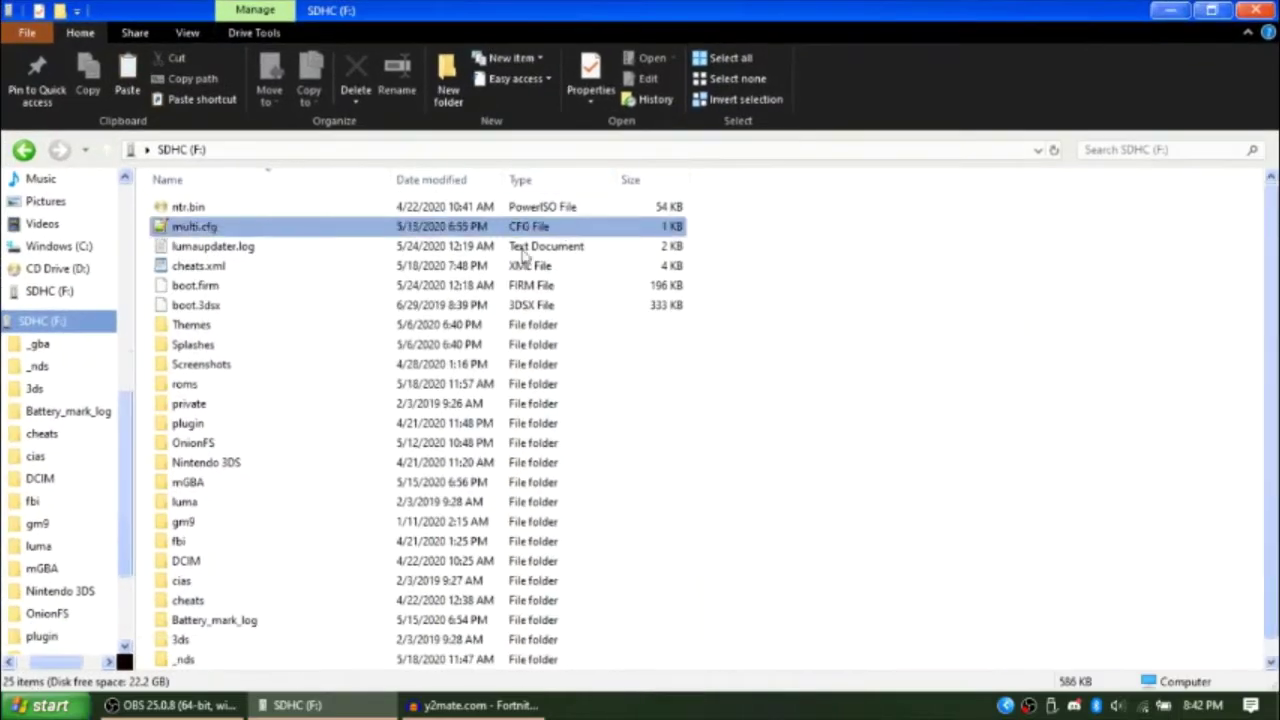
pyautogui.scroll(-1, 370, 345)
pyautogui.click(215, 423)
pyautogui.click(240, 482)
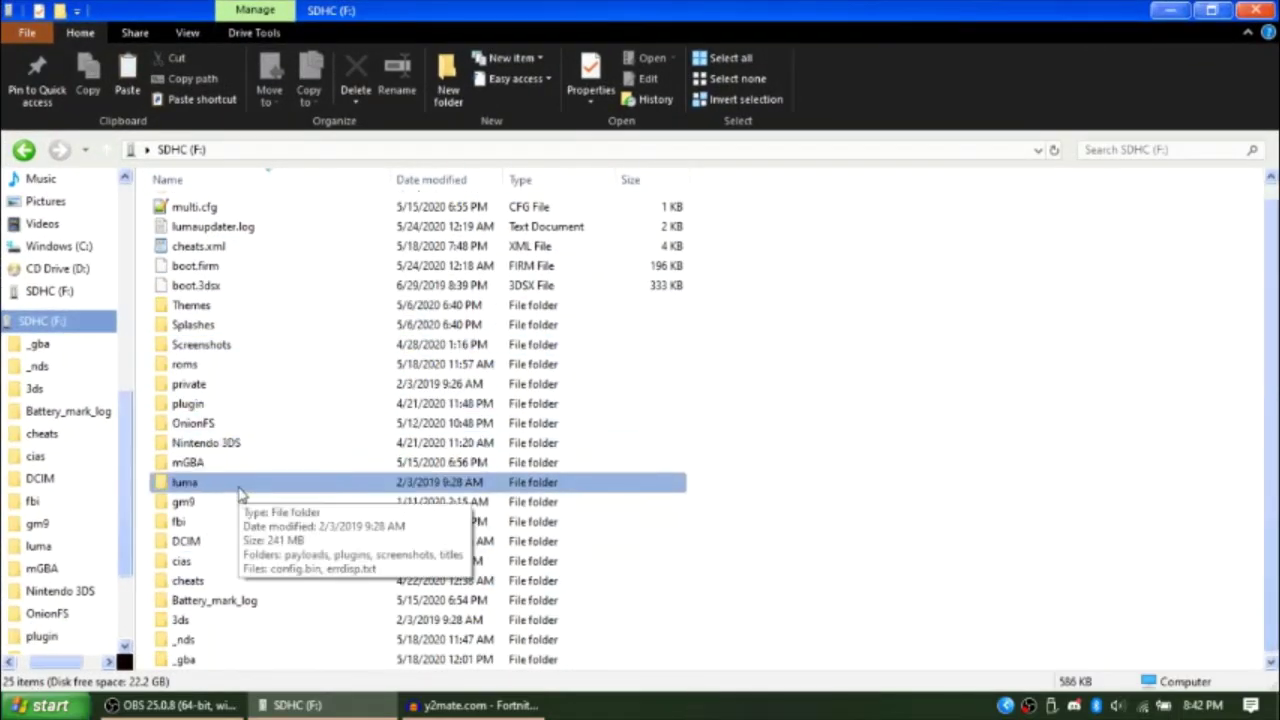
pyautogui.doubleClick(240, 483)
pyautogui.click(257, 292)
pyautogui.click(290, 268)
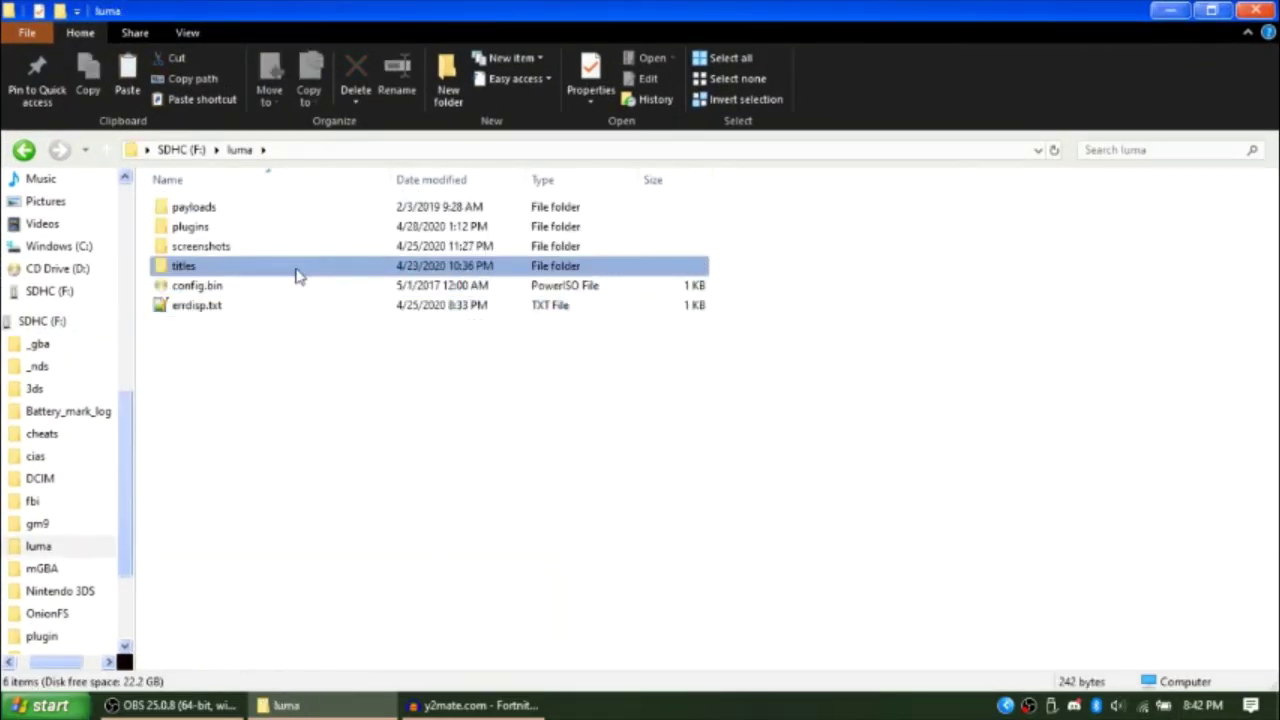
pyautogui.doubleClick(290, 268)
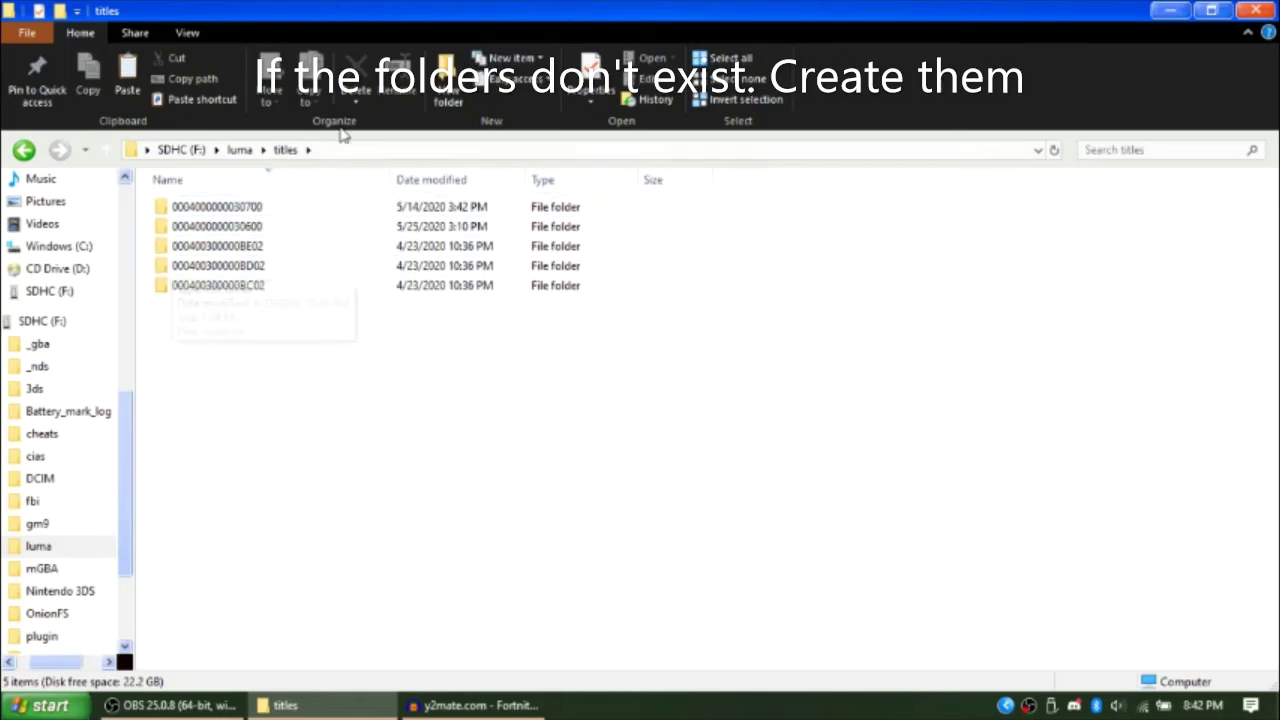
pyautogui.doubleClick(312, 208)
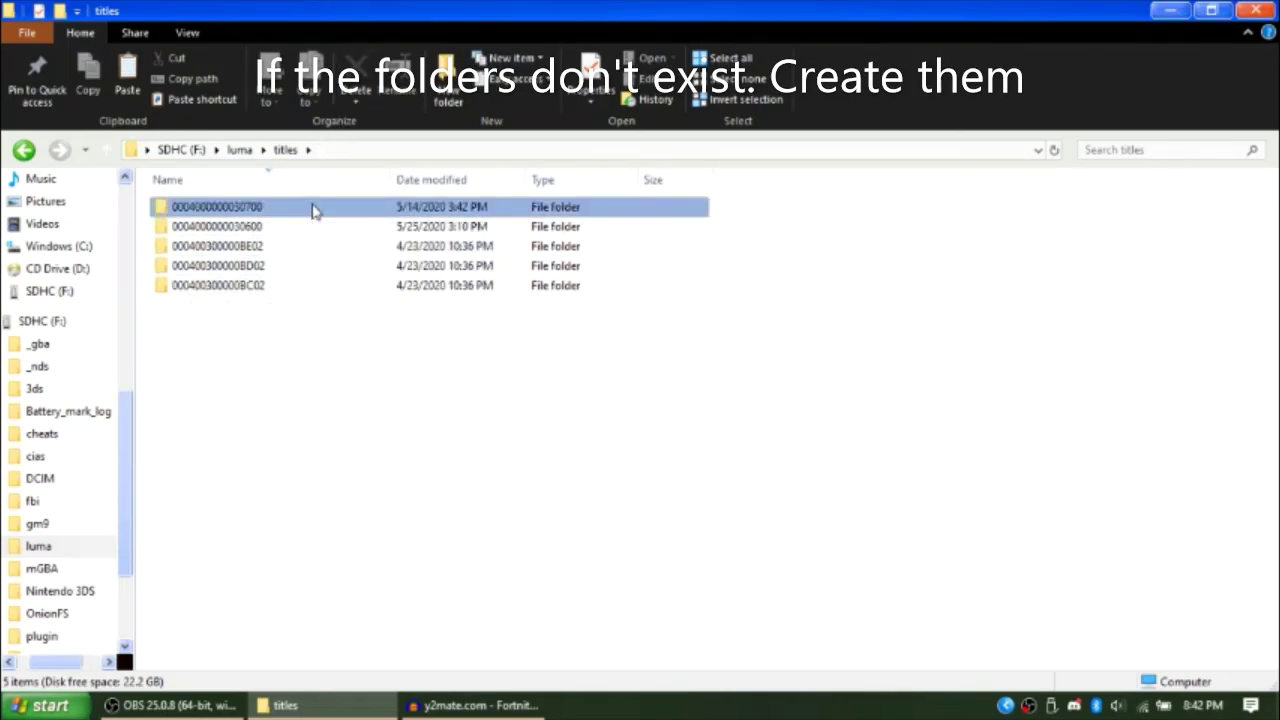
pyautogui.doubleClick(312, 208)
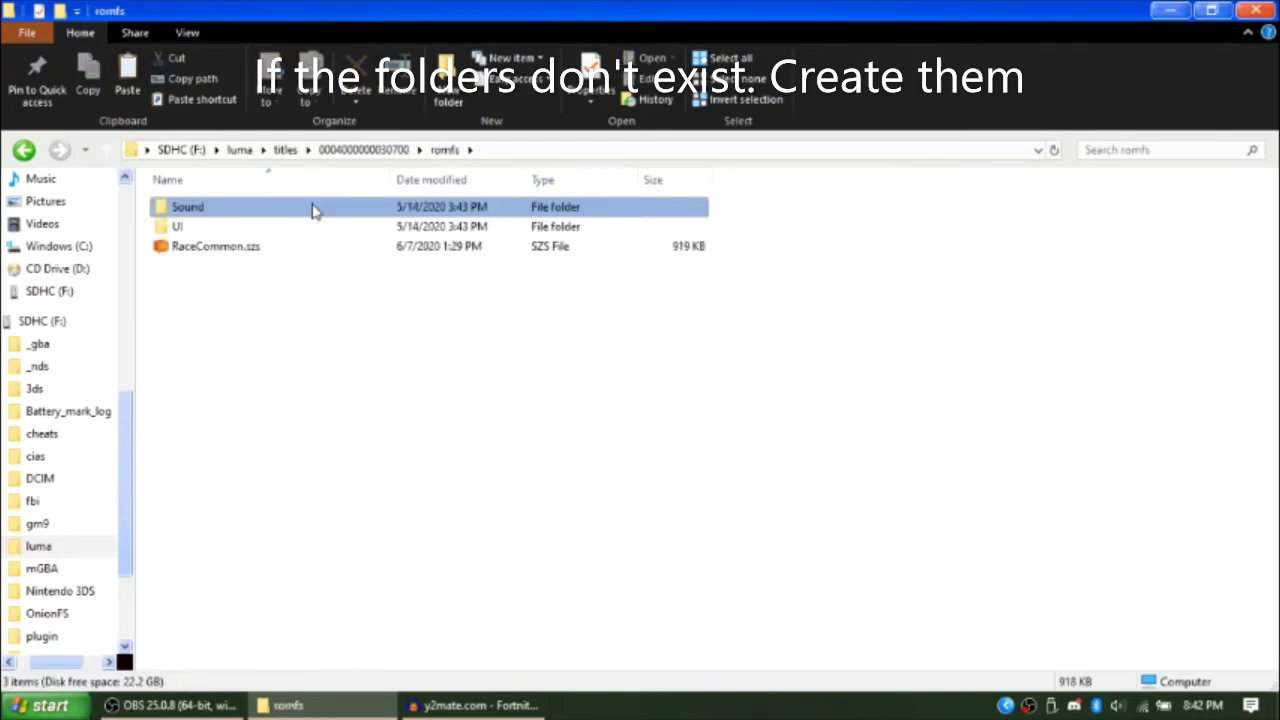
pyautogui.doubleClick(312, 208)
pyautogui.doubleClick(314, 209)
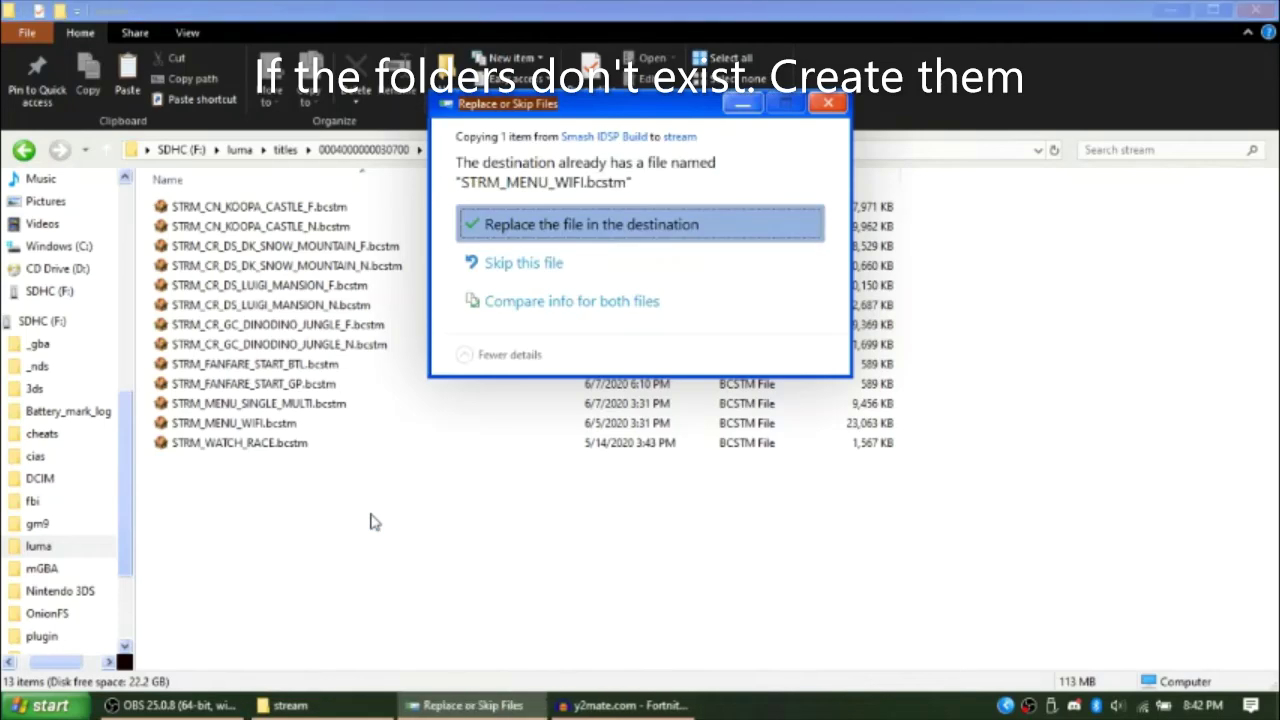
pyautogui.press('Return')
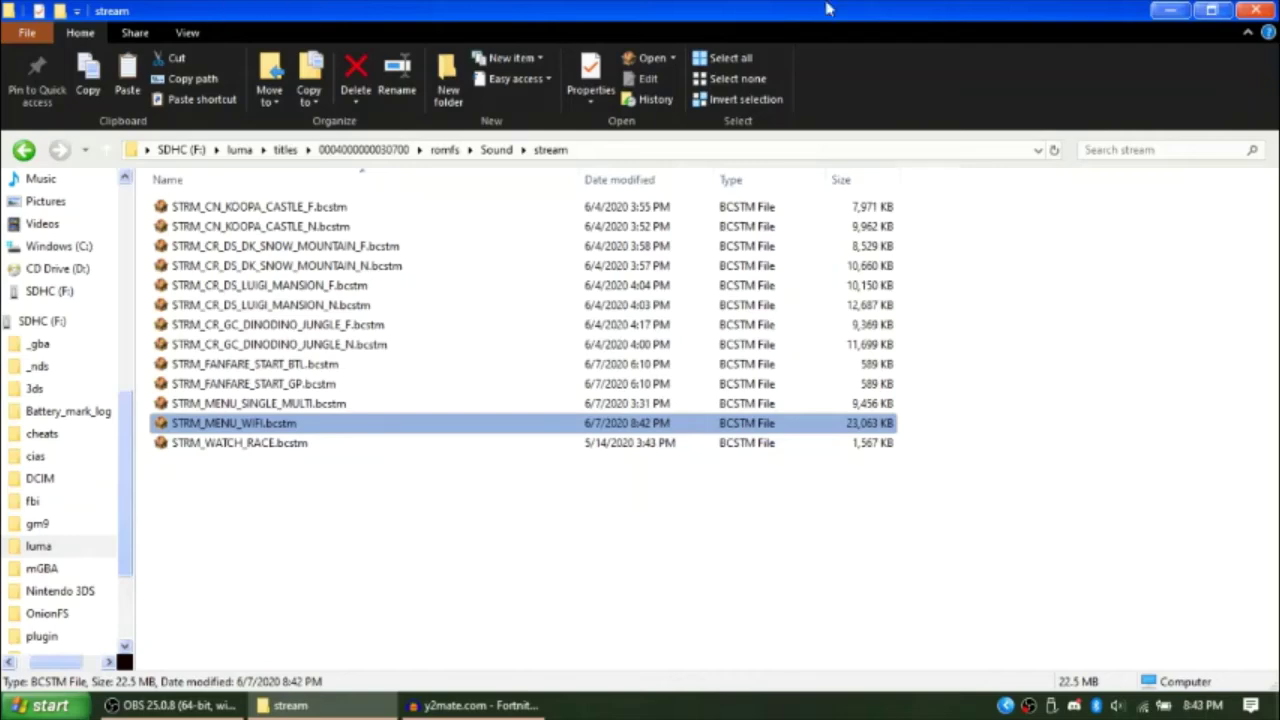
# Close File Explorer and safely eject the SDHC (F:) card.
pyautogui.click(1268, 9)
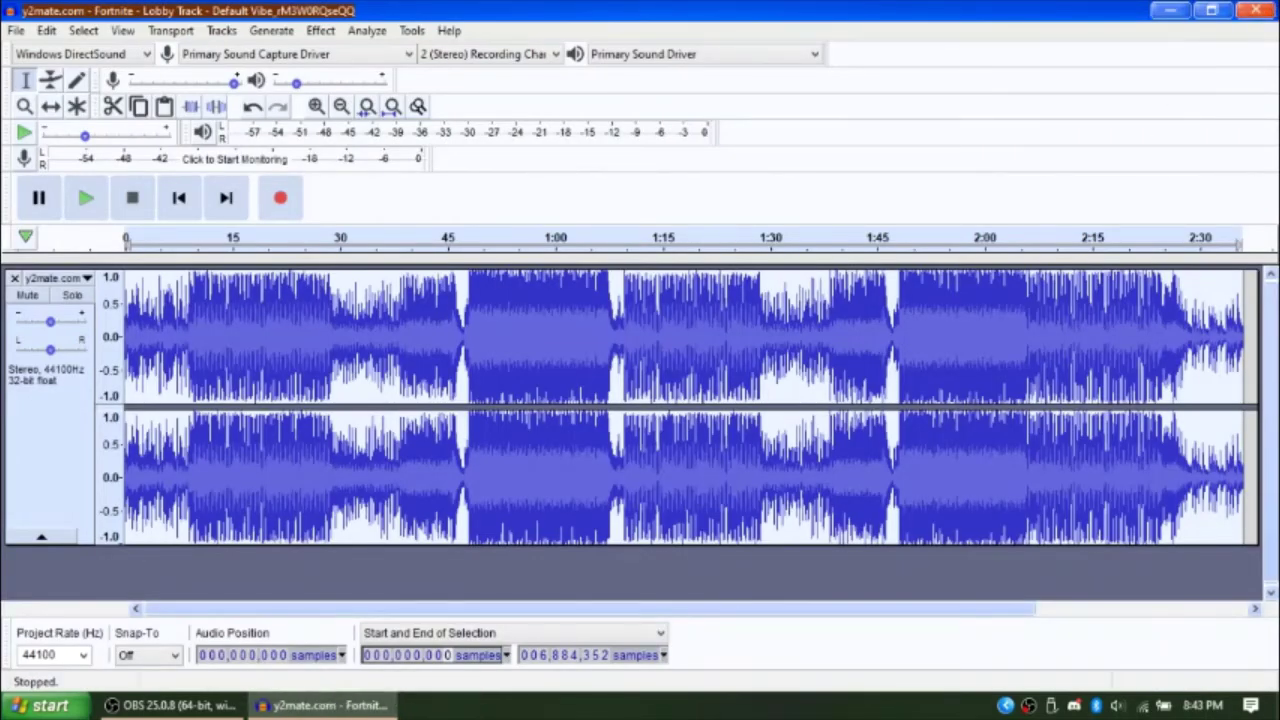
pyautogui.click(1050, 706)
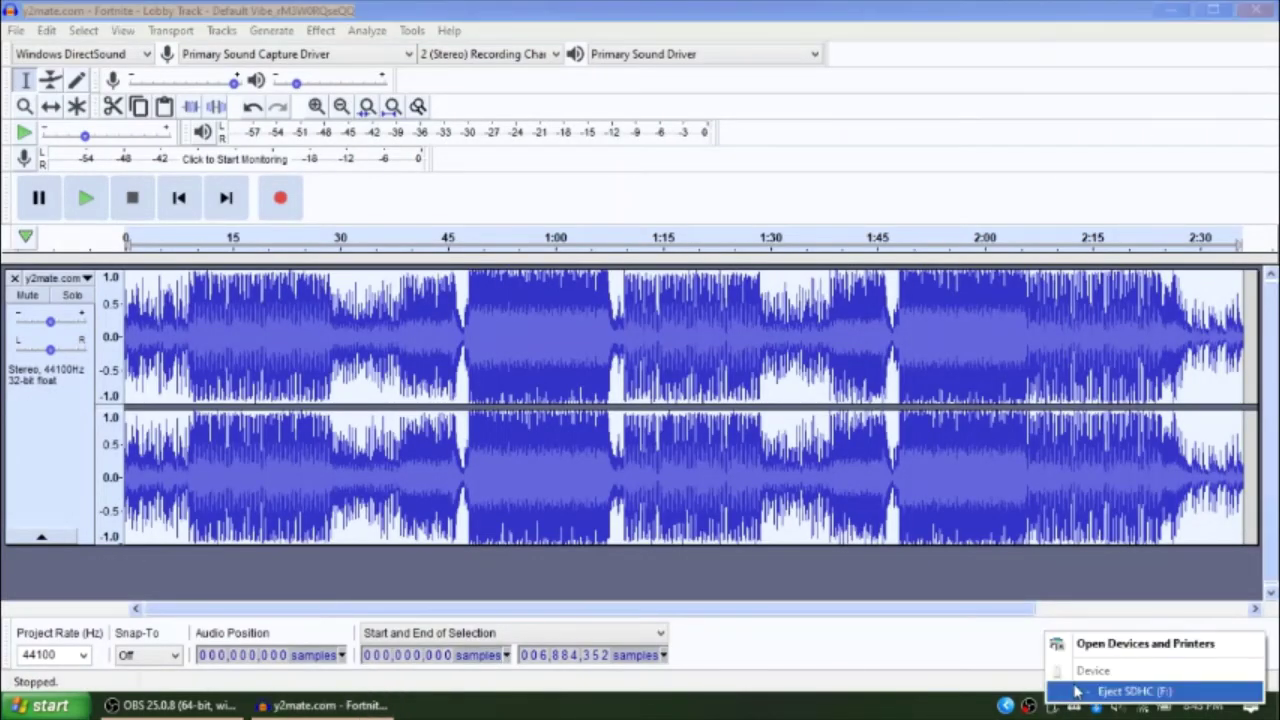
pyautogui.click(1075, 691)
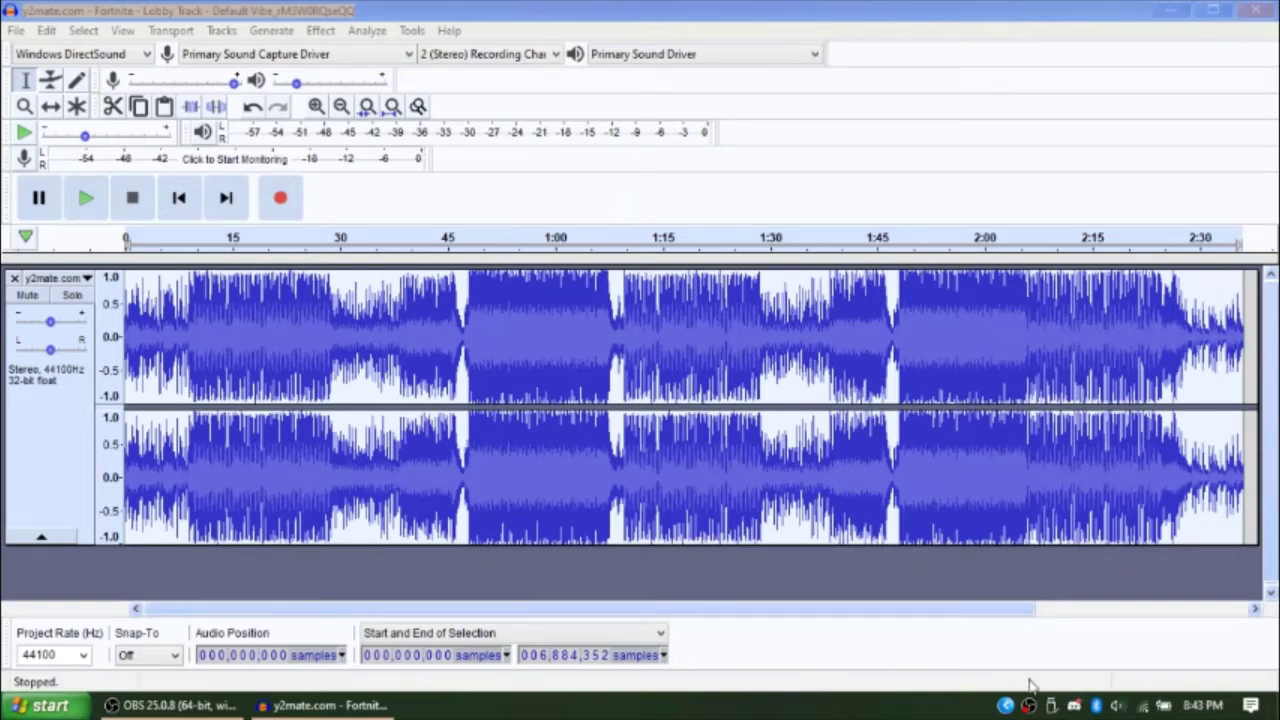
pyautogui.rightClick(1030, 706)
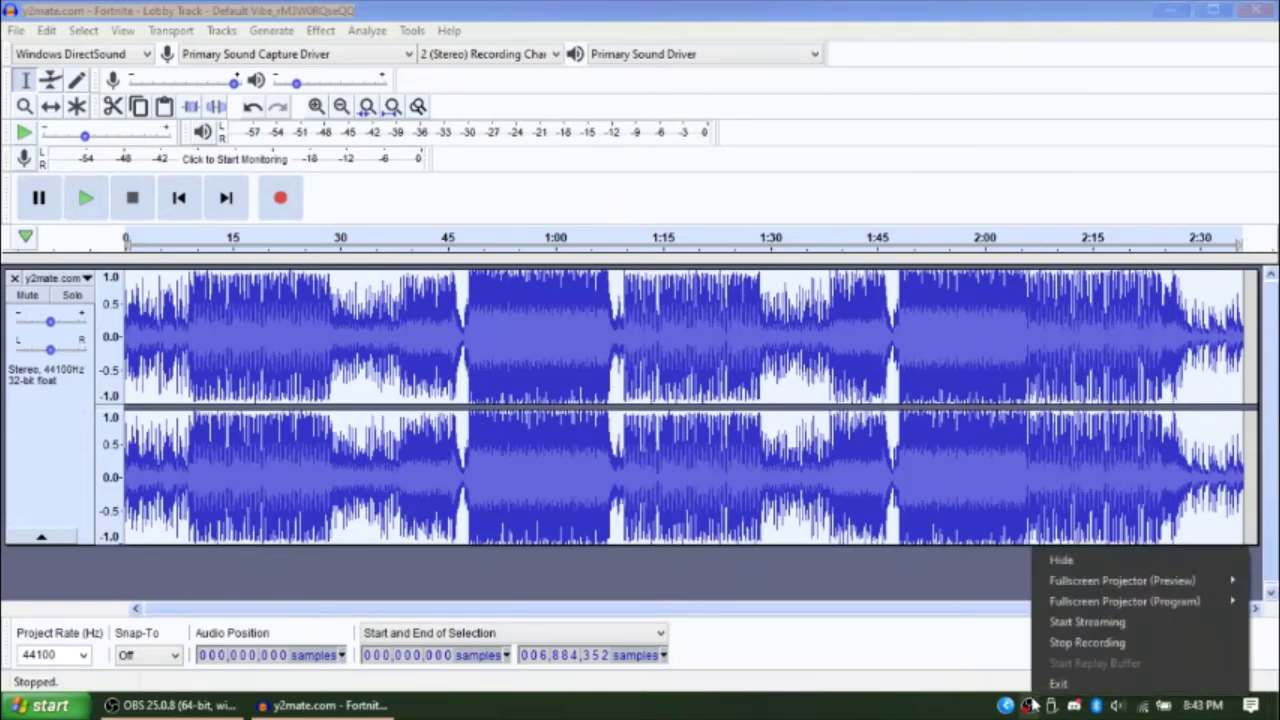